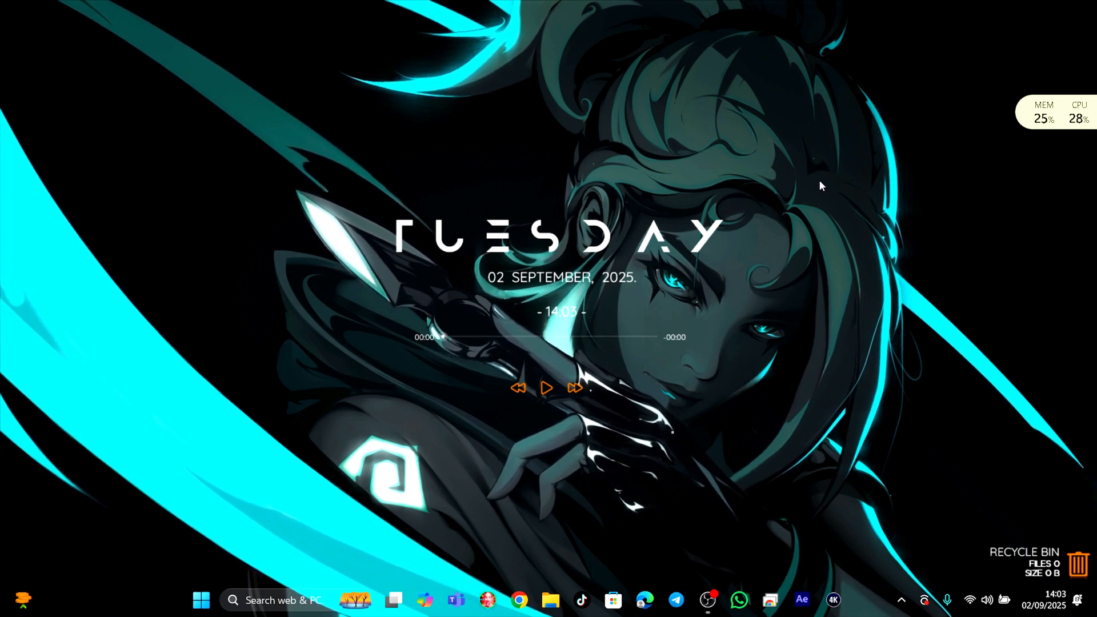
- Launch After Effects, dismiss the duplicate plug-in warning and start a new project
left_click(799, 599)
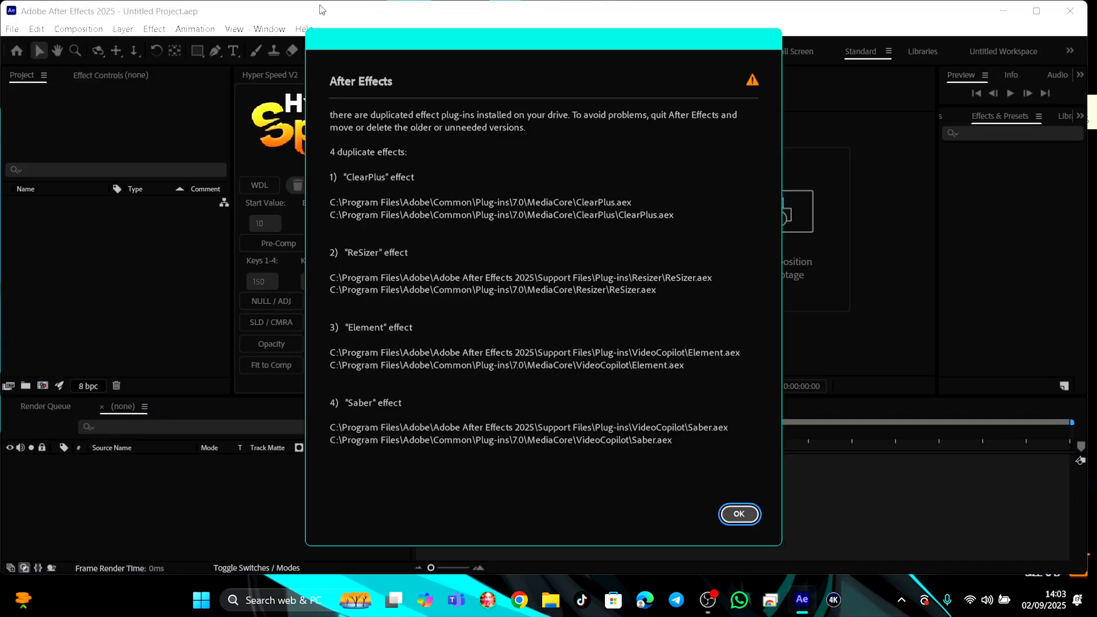
left_click(734, 514)
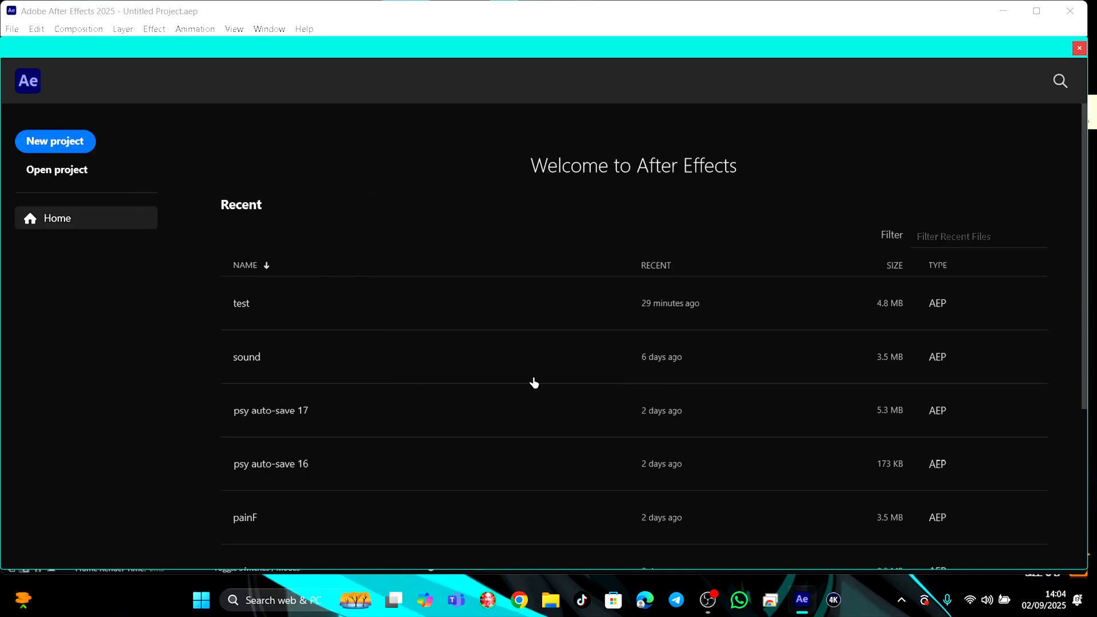
left_click(48, 147)
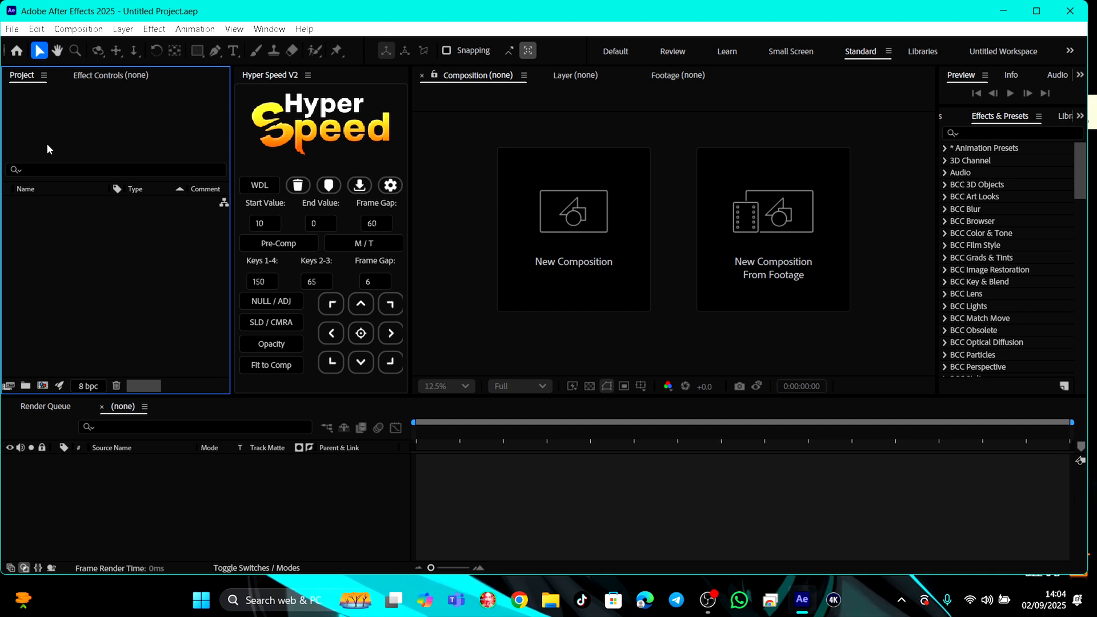
- Create a new composition 1920 px wide and 1080 px high at 60 frames per second
left_click(585, 205)
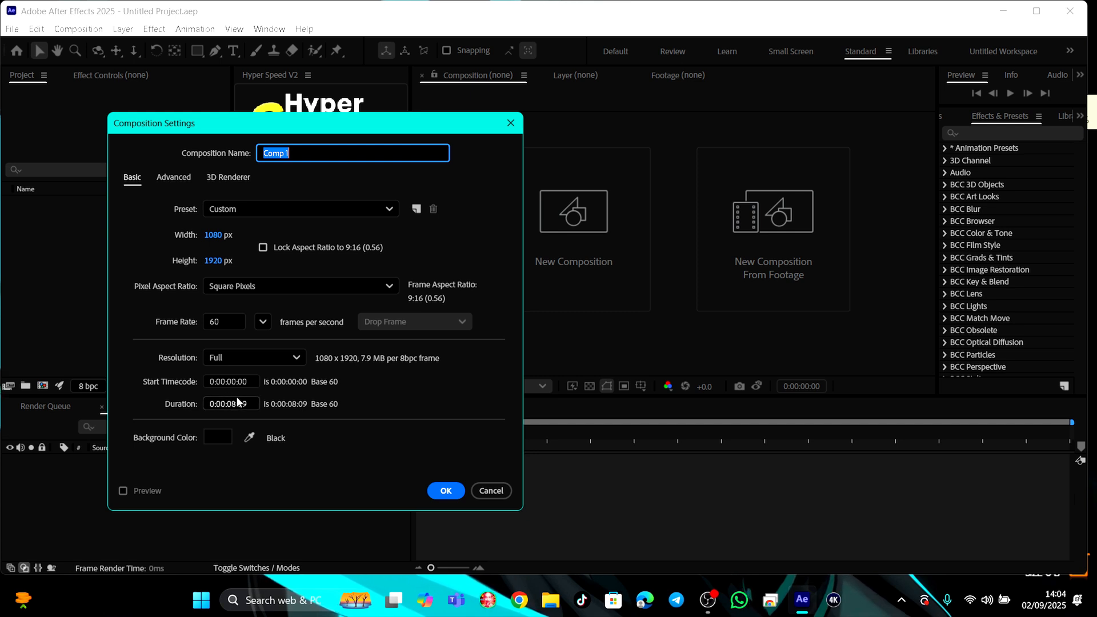
left_click(264, 322)
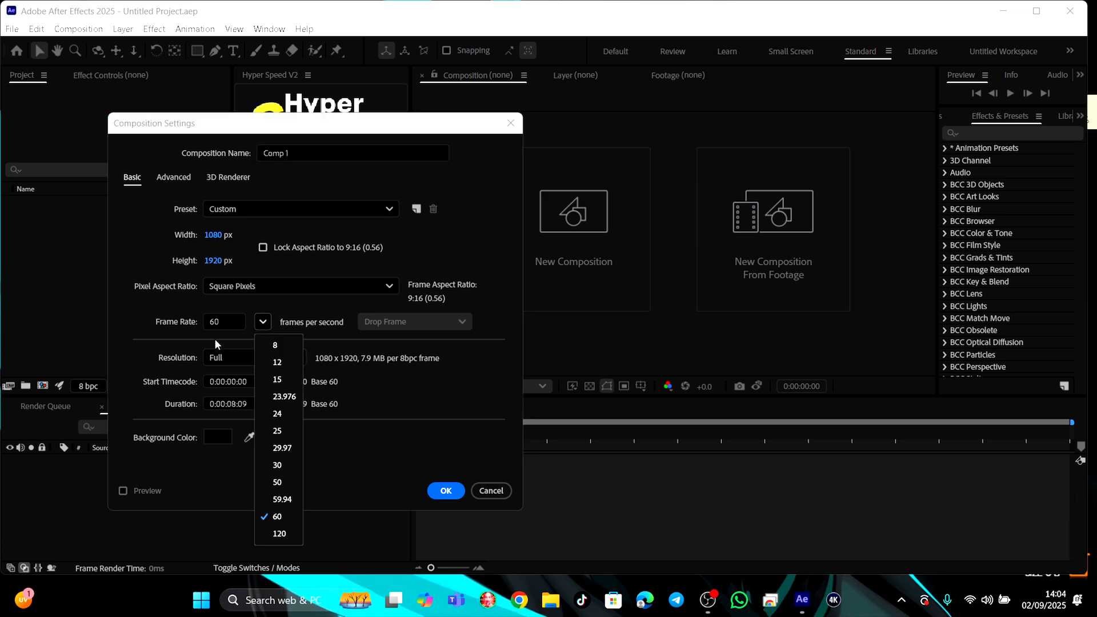
left_click(291, 472)
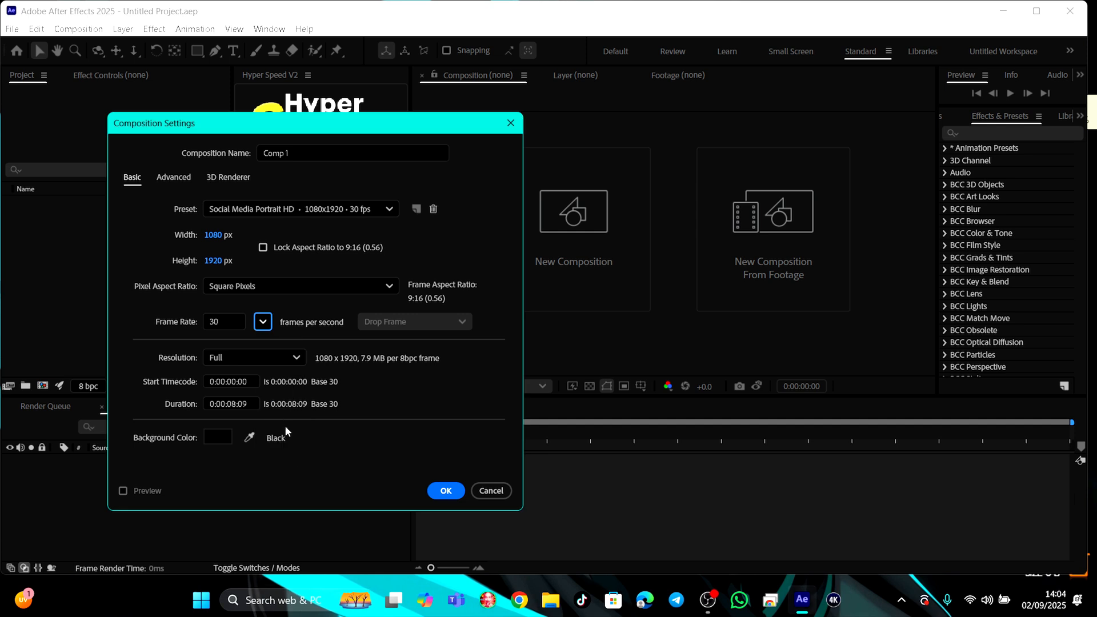
left_click(264, 322)
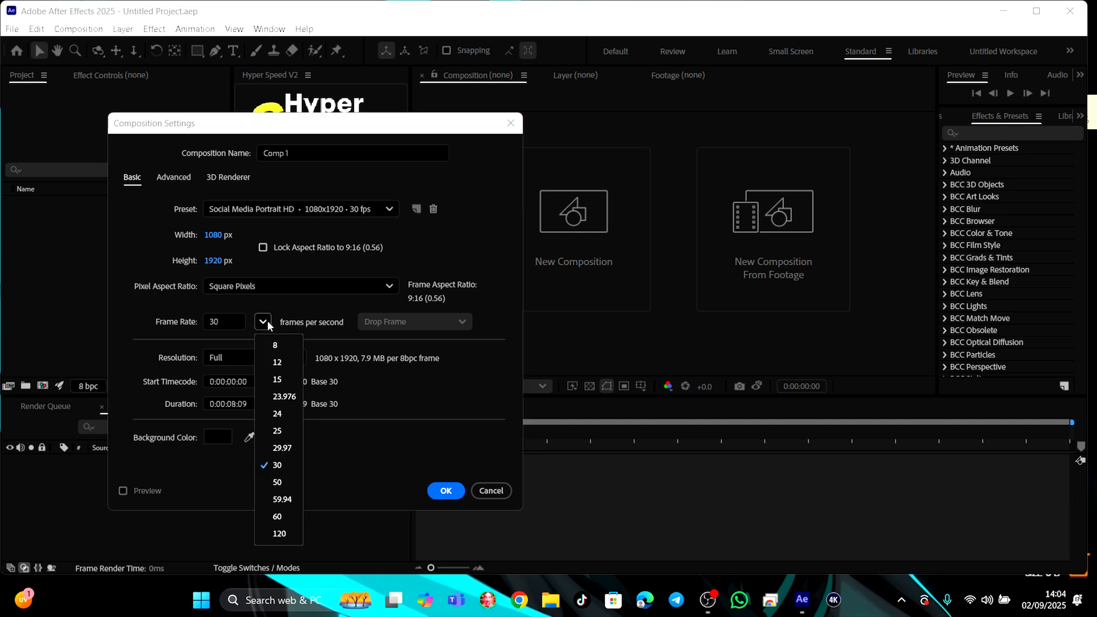
left_click(281, 517)
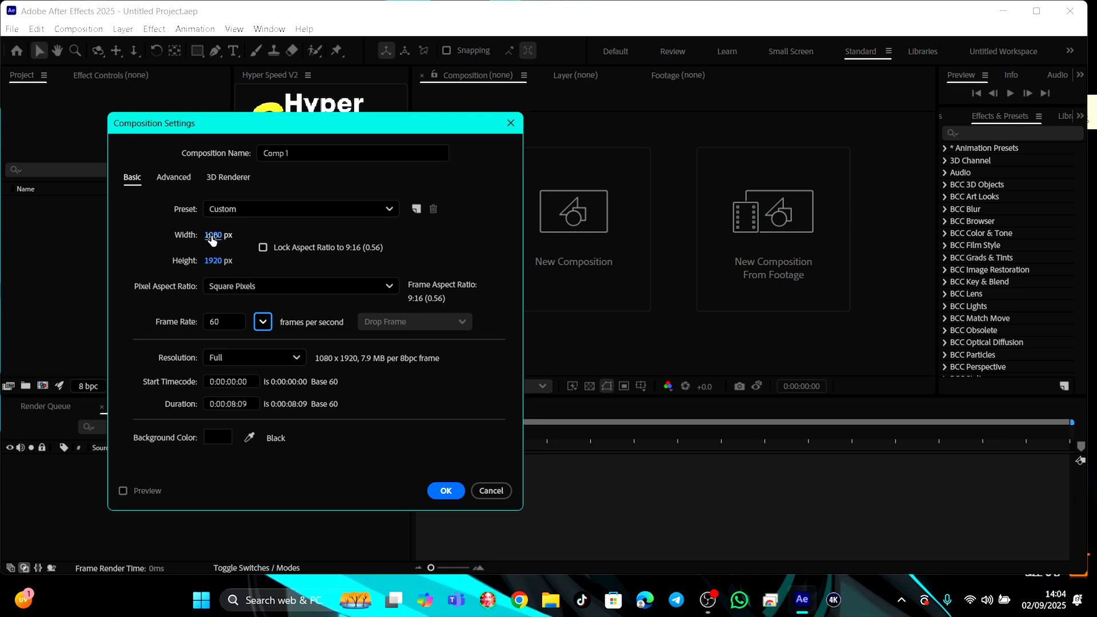
left_click(211, 235)
type("1920")
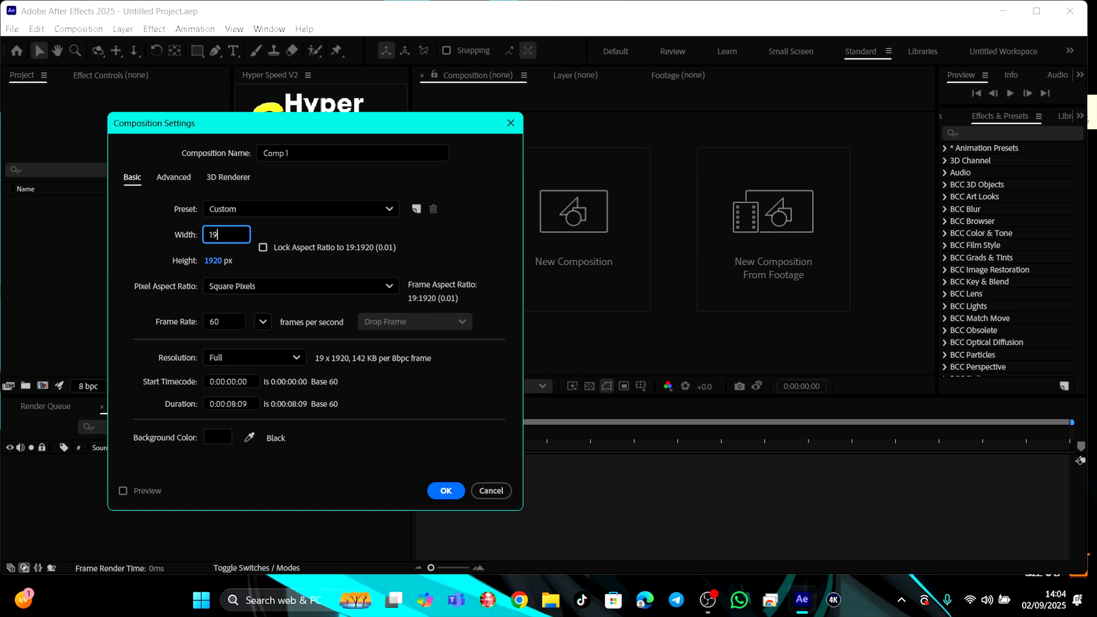
left_click(212, 261)
type("1080")
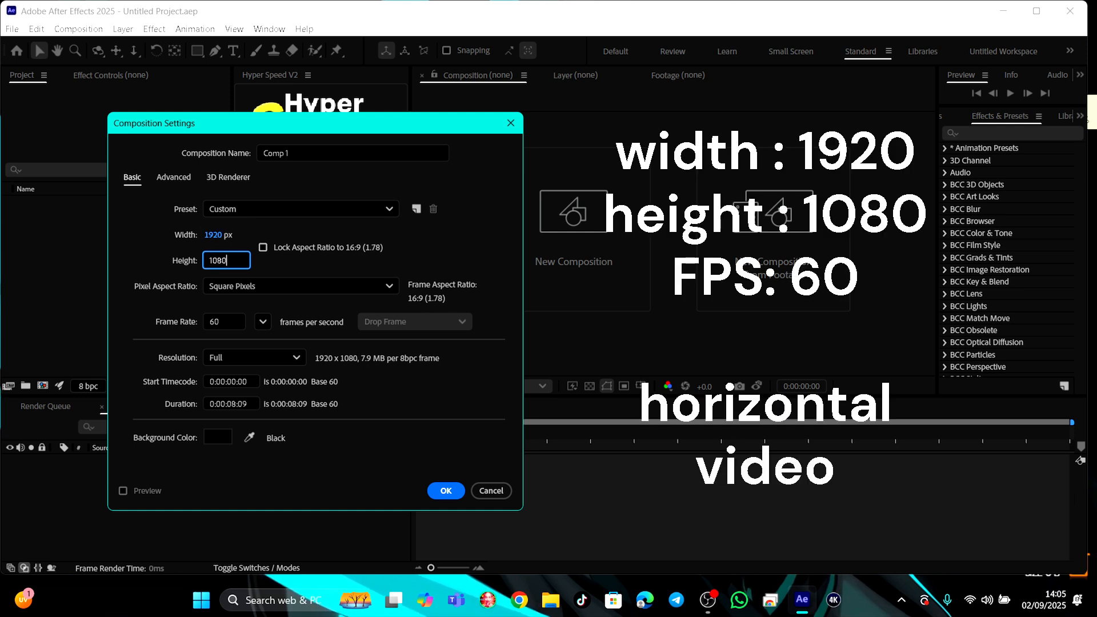
key("Return")
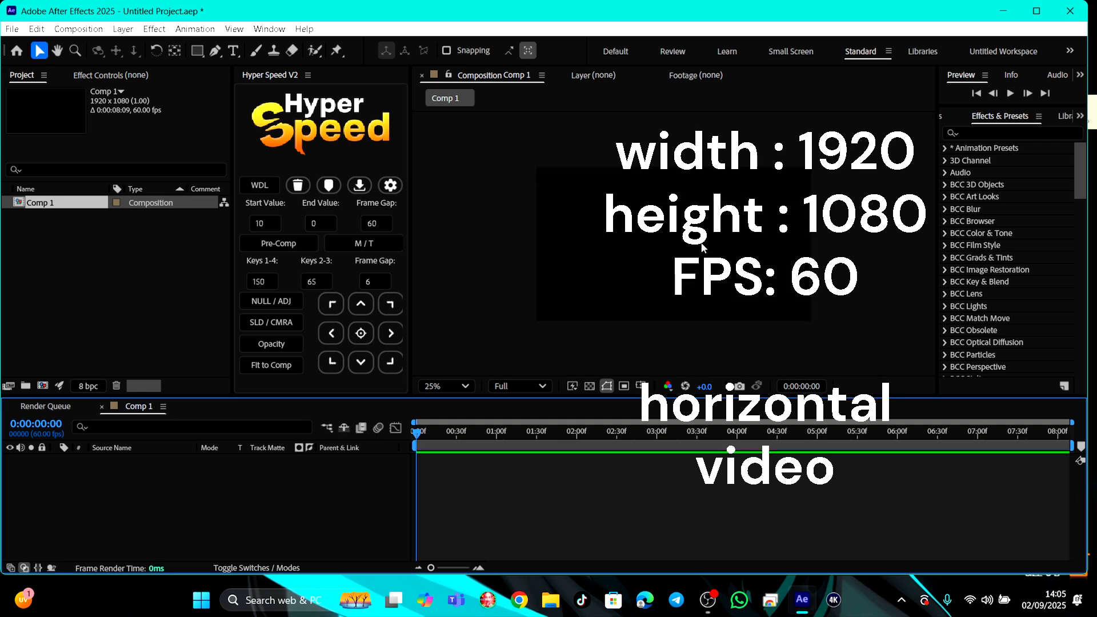
key("period")
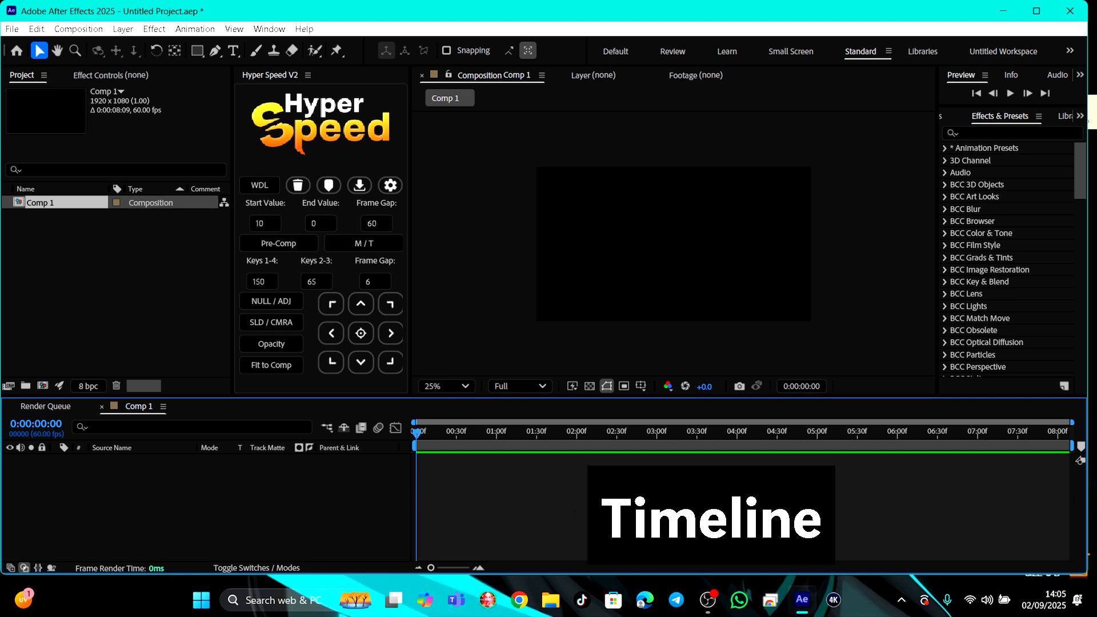
- Import the gameplay clip BEZO0717.MOV from the 2025 folder into the project
left_click(57, 305)
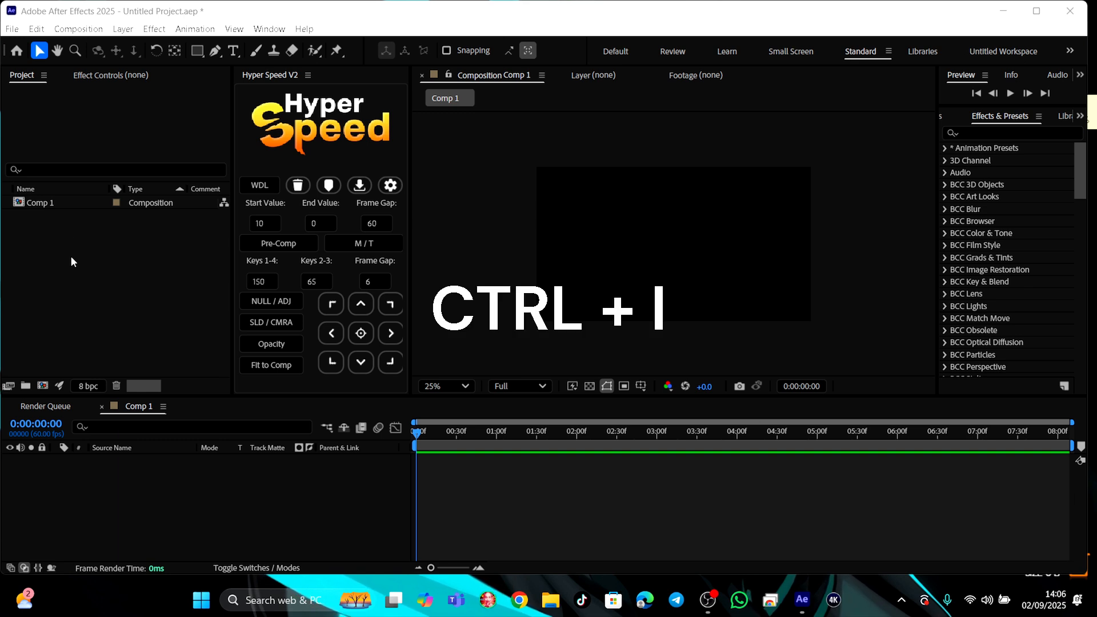
left_click(112, 256)
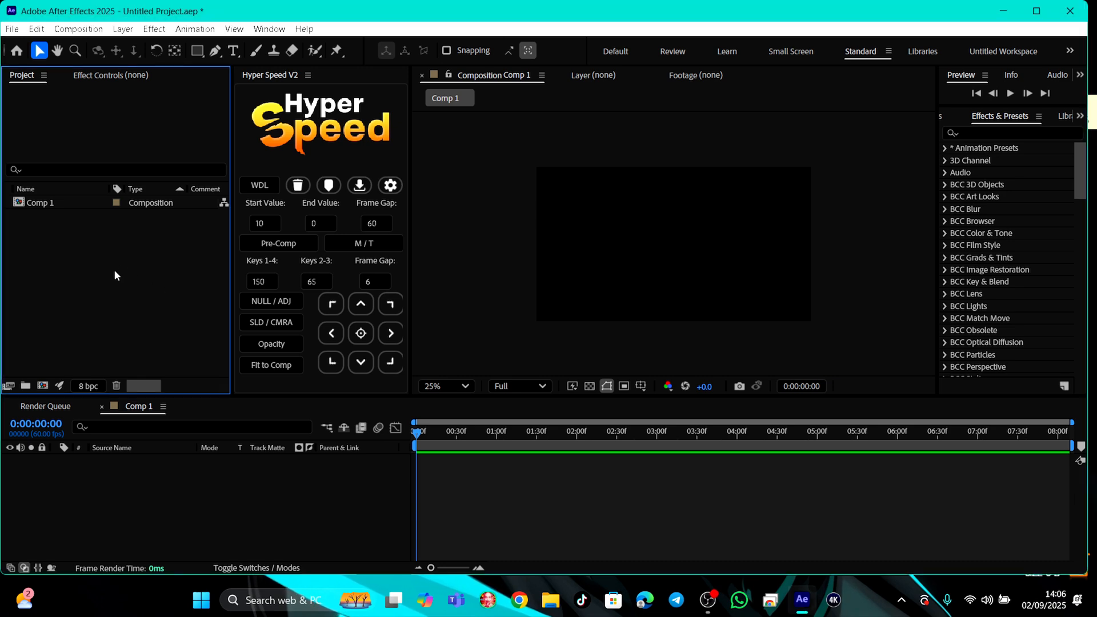
key("ctrl+i")
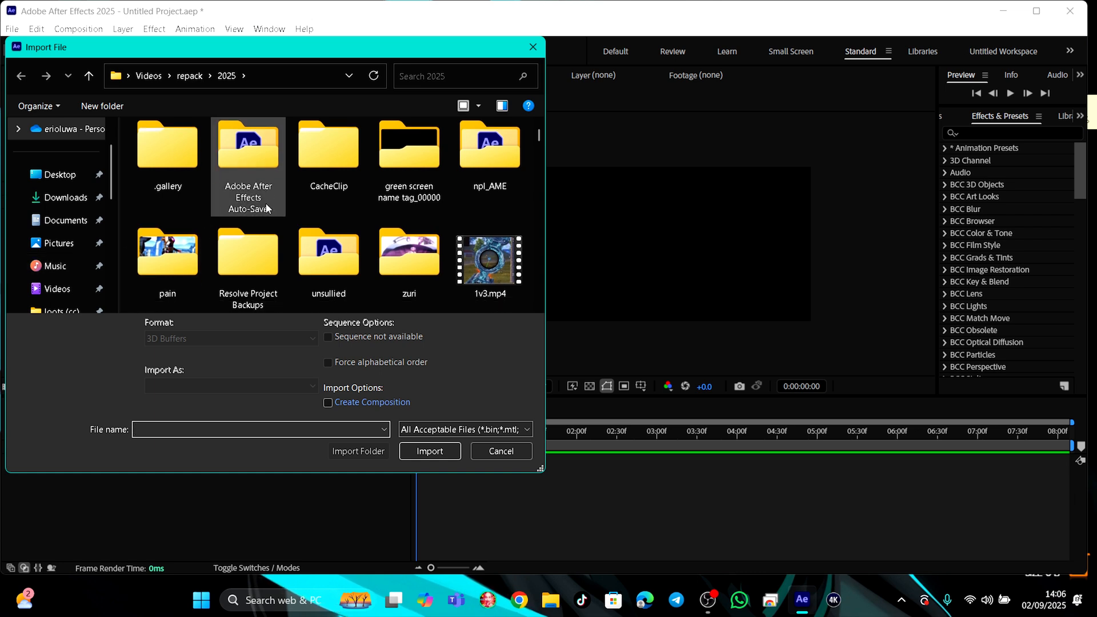
scroll(266, 208, "down", 2)
left_click(351, 268)
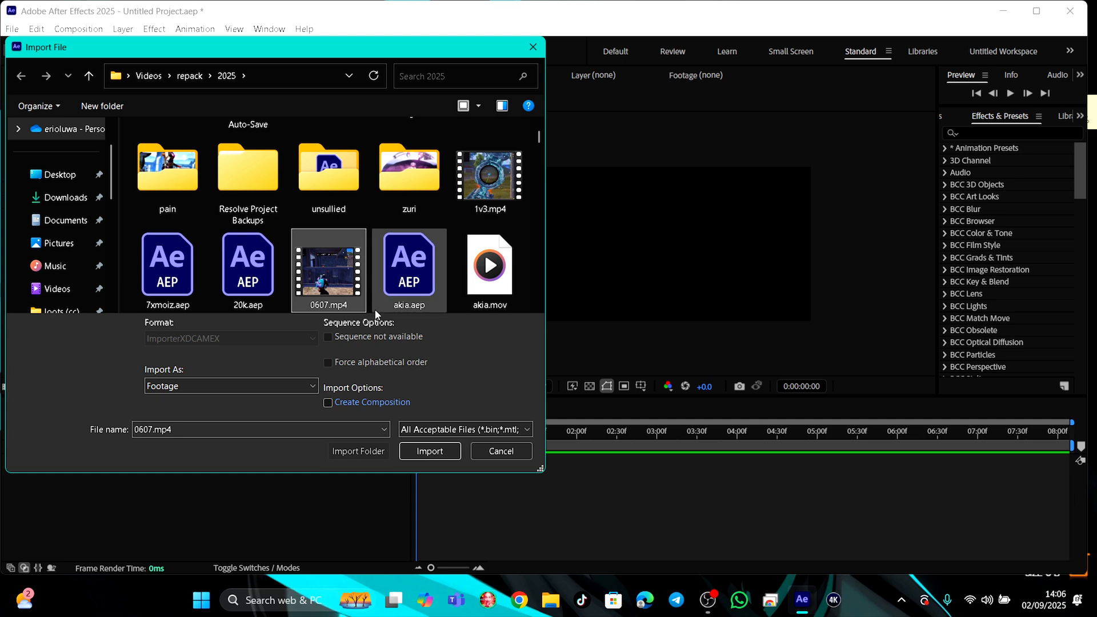
scroll(401, 269, "down", 4)
scroll(391, 280, "down", 3)
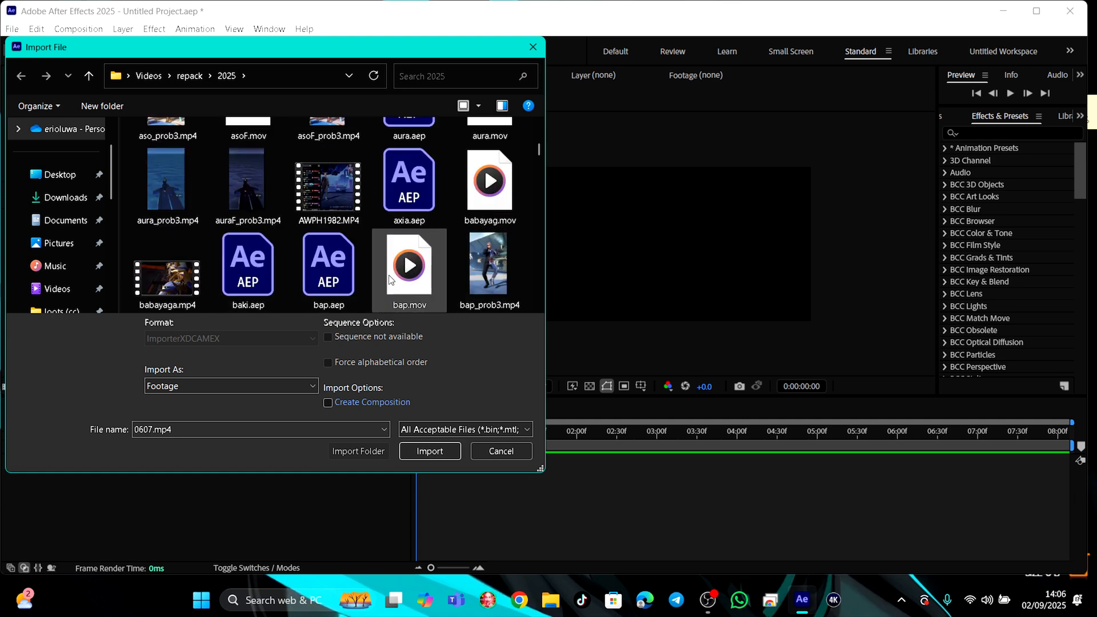
scroll(391, 280, "down", 3)
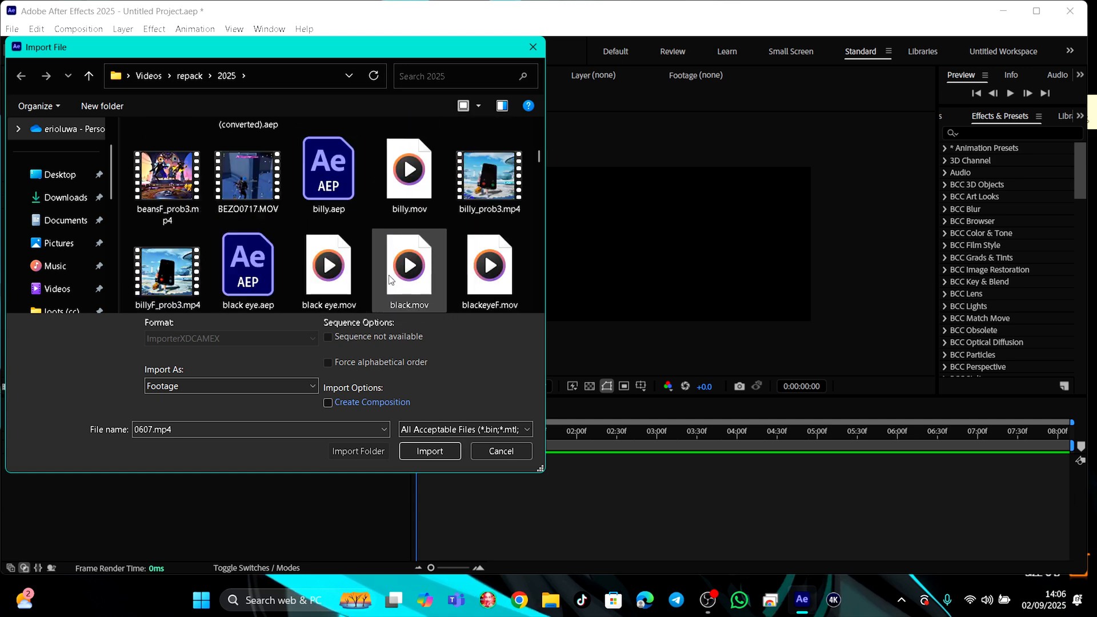
left_click(222, 181)
left_click(439, 454)
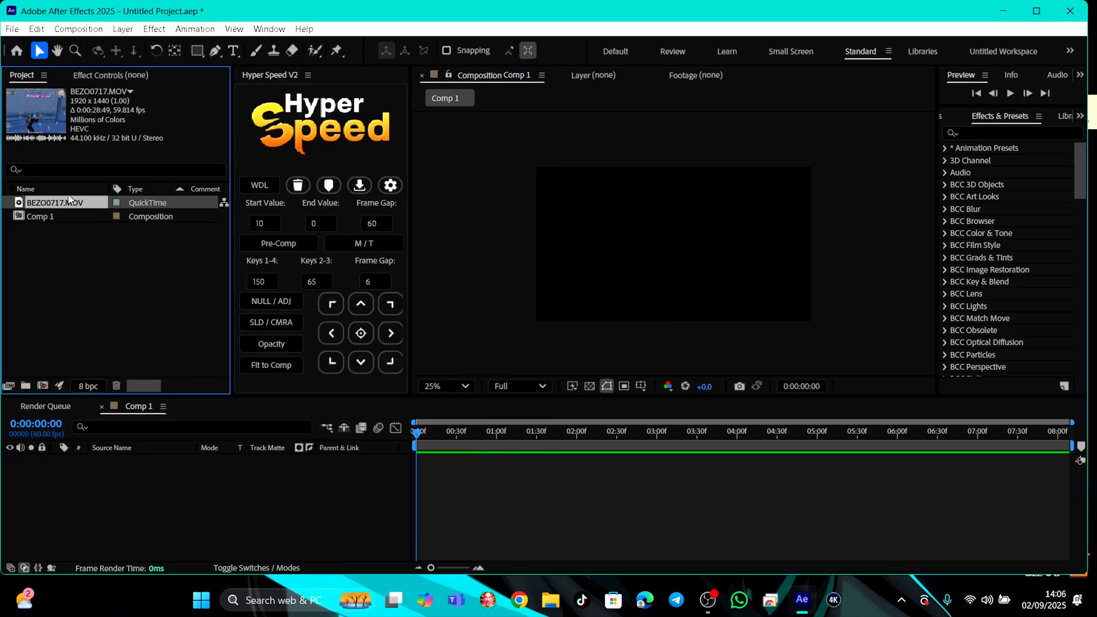
left_click(67, 273)
left_click(72, 214)
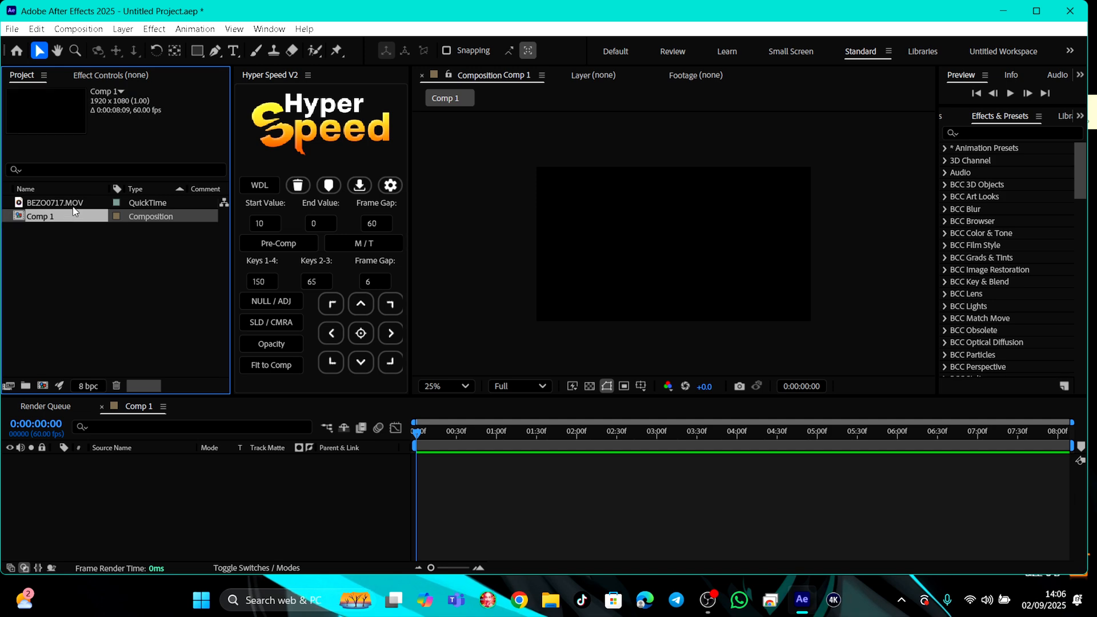
left_click(73, 204)
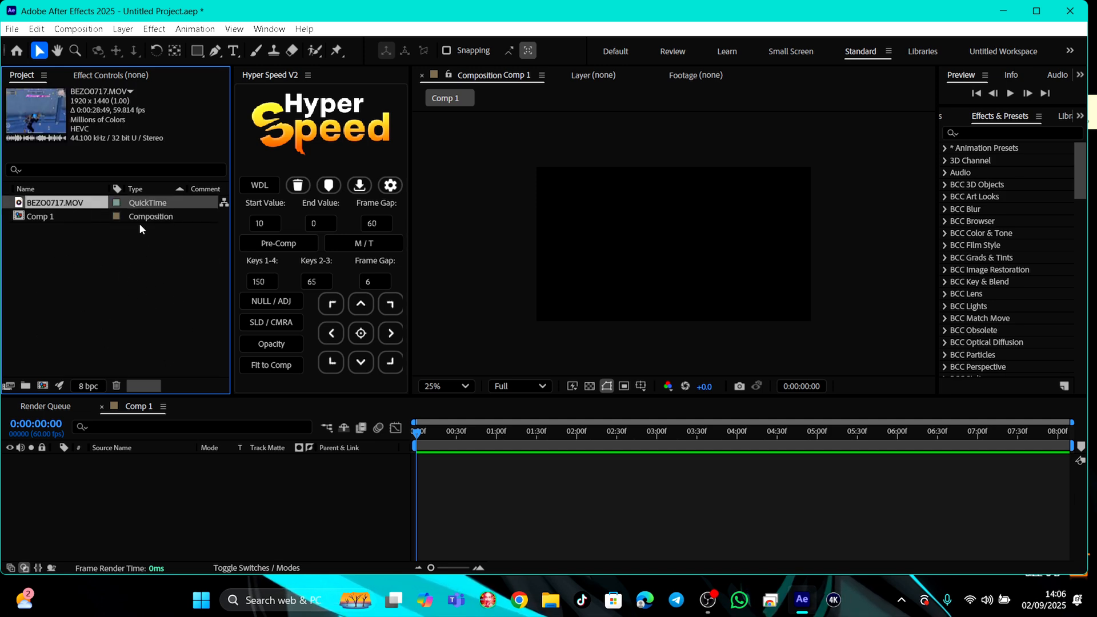
left_click(73, 301)
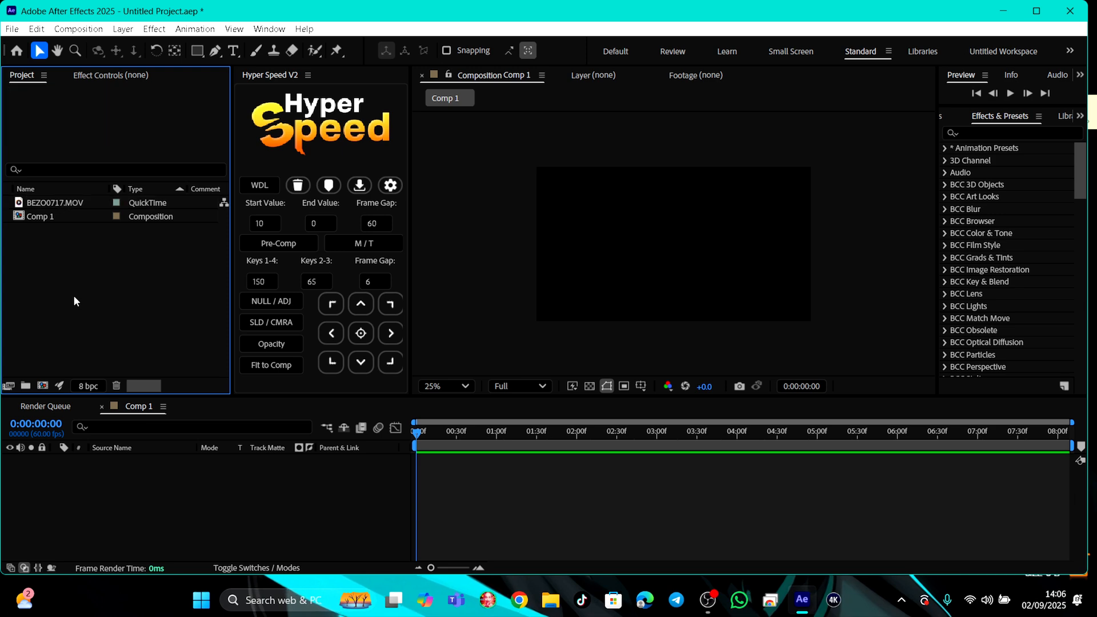
- Import the second clip, CFYA4663.MP4, from the 2025 folder into the project
double_click(74, 297)
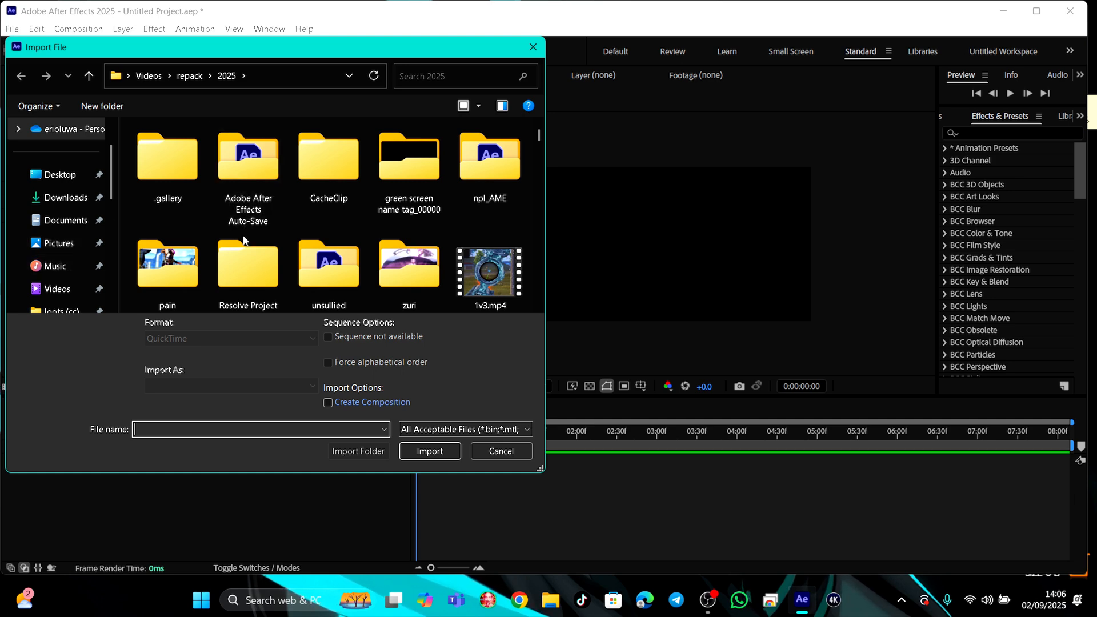
scroll(246, 231, "down", 3)
scroll(286, 228, "down", 5)
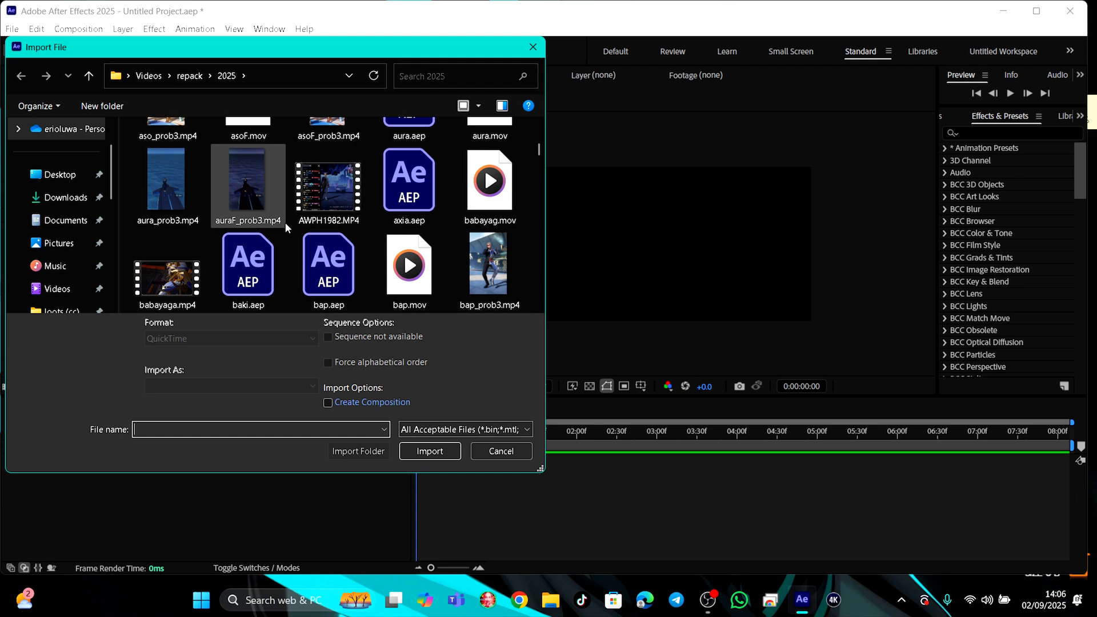
scroll(288, 221, "down", 5)
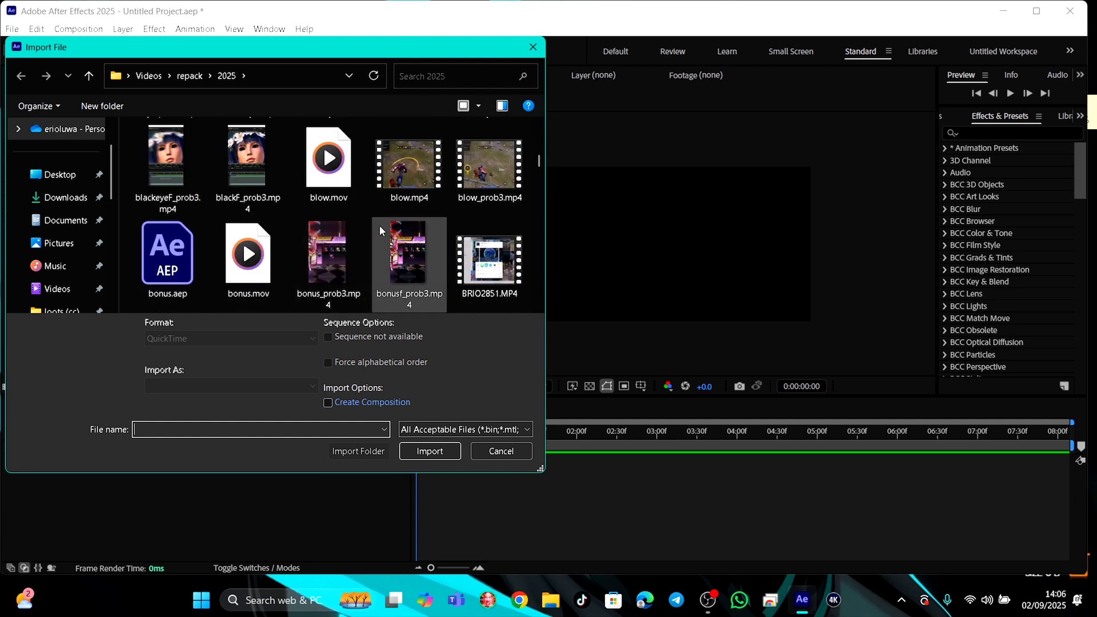
scroll(342, 231, "down", 5)
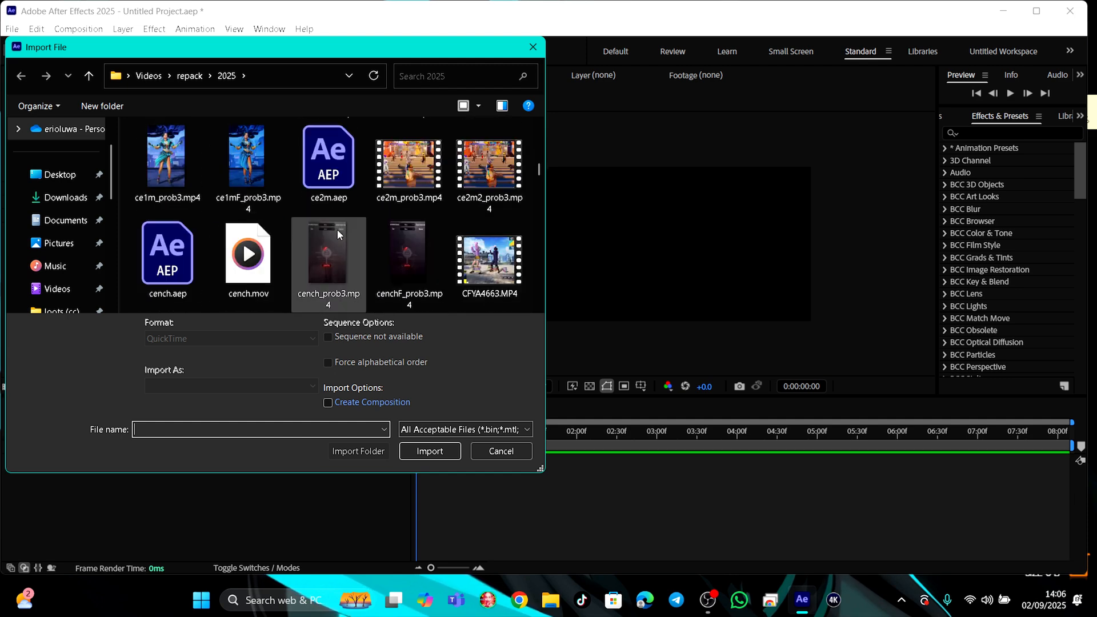
left_click(490, 168)
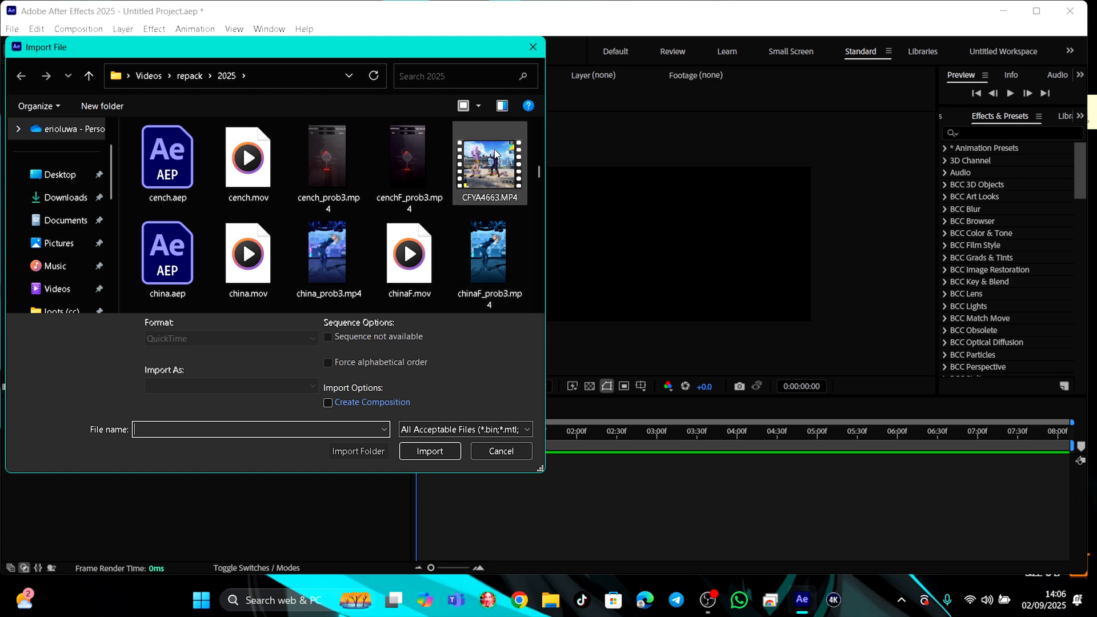
left_click(421, 454)
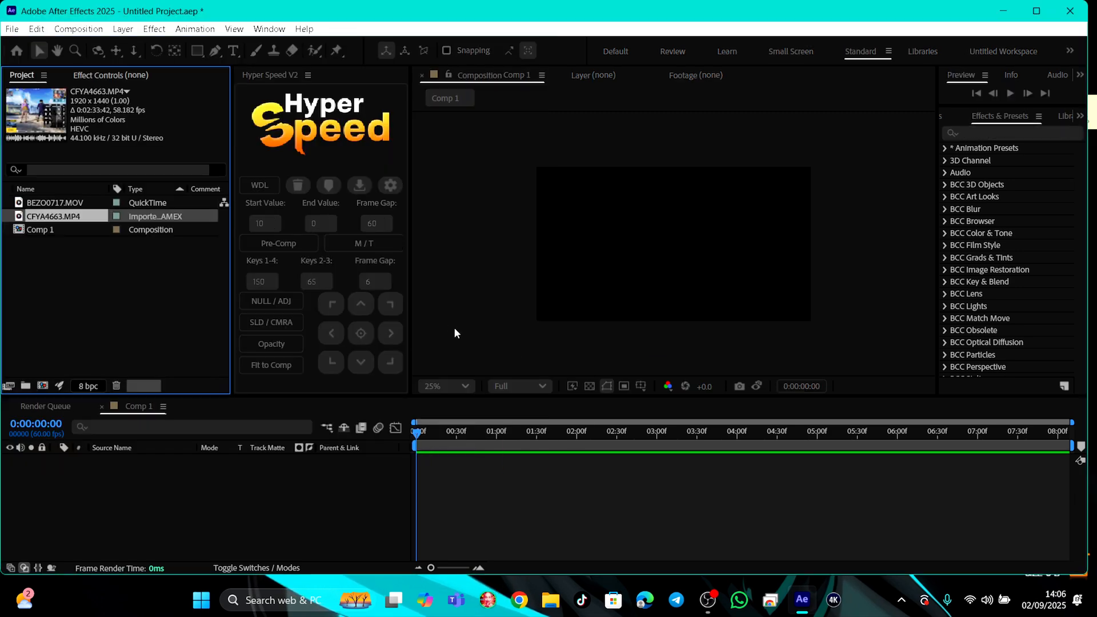
left_click(104, 252)
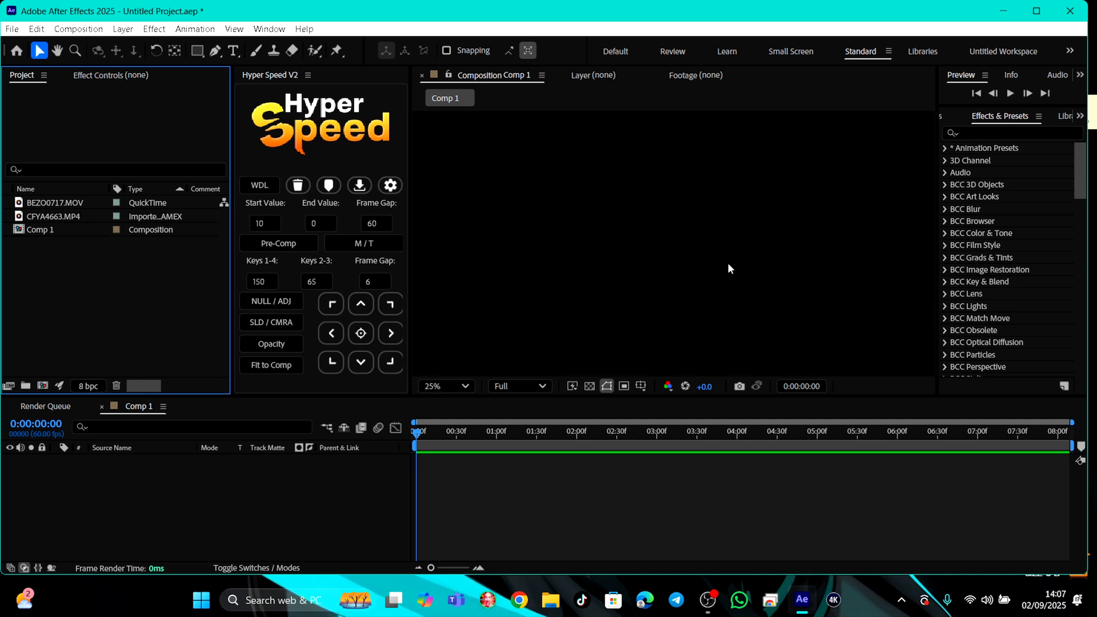
- Add BEZO0717.MOV to the Comp 1 timeline as a layer
scroll(724, 266, "down", 1)
scroll(721, 278, "up", 1)
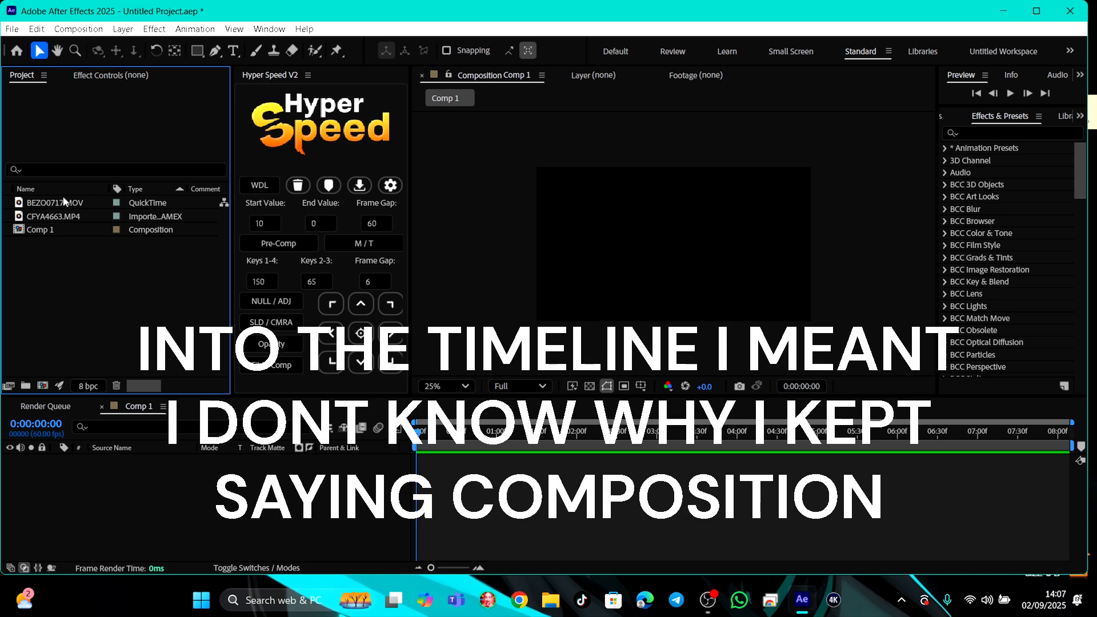
left_click(32, 208)
left_click_drag(73, 205, 156, 482)
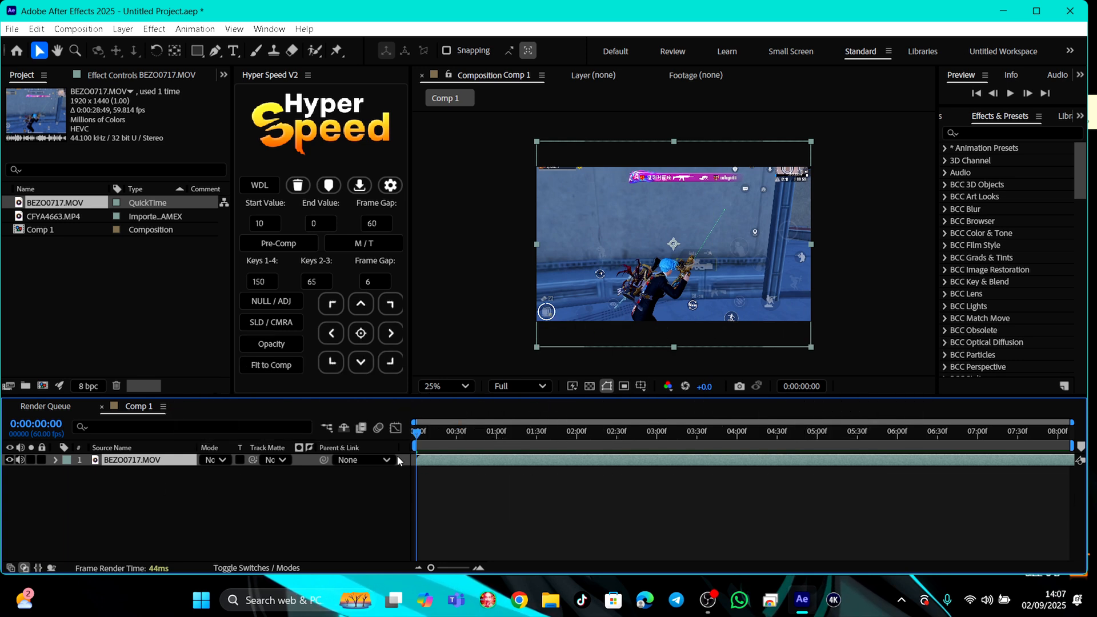
- Trim the end of the BEZO0717.MOV layer to 0:00:01:00
left_click_drag(416, 438, 388, 483)
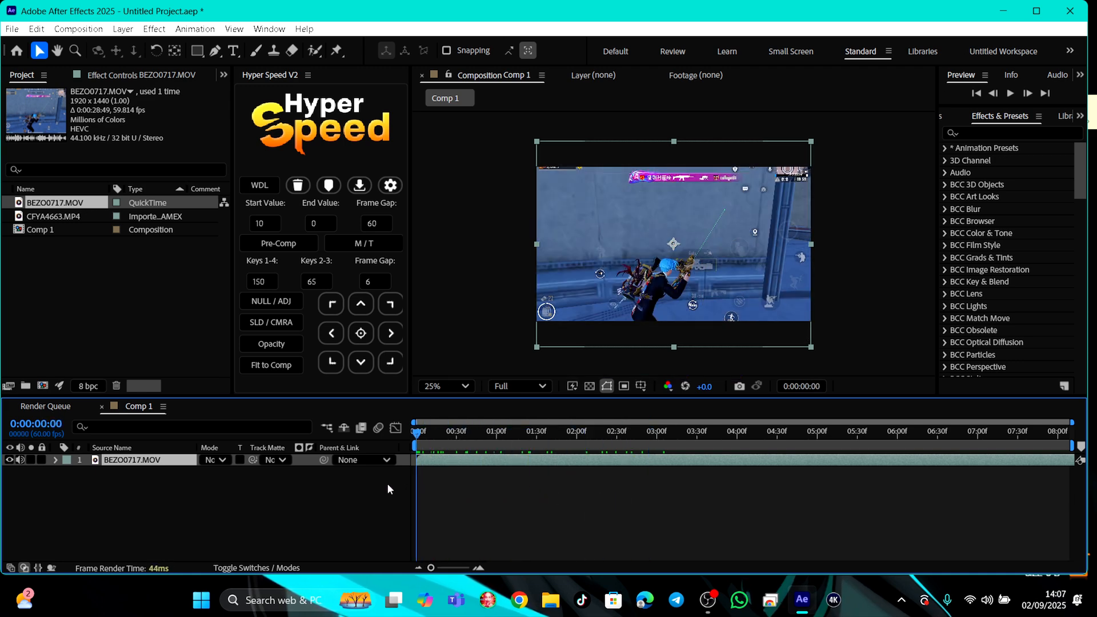
left_click_drag(443, 435, 503, 486)
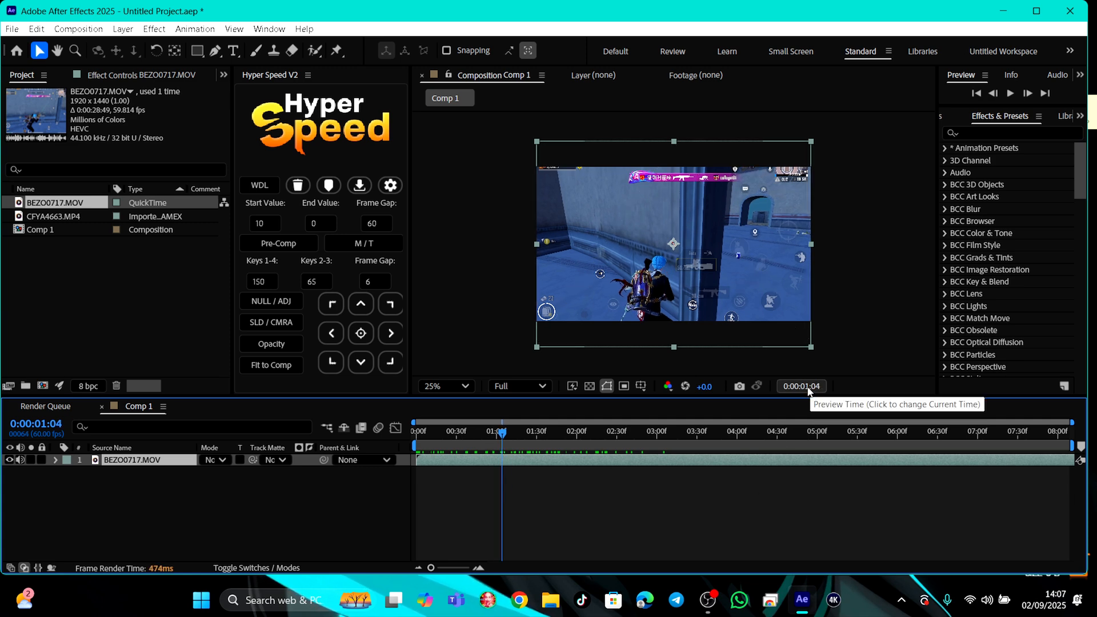
left_click(498, 435)
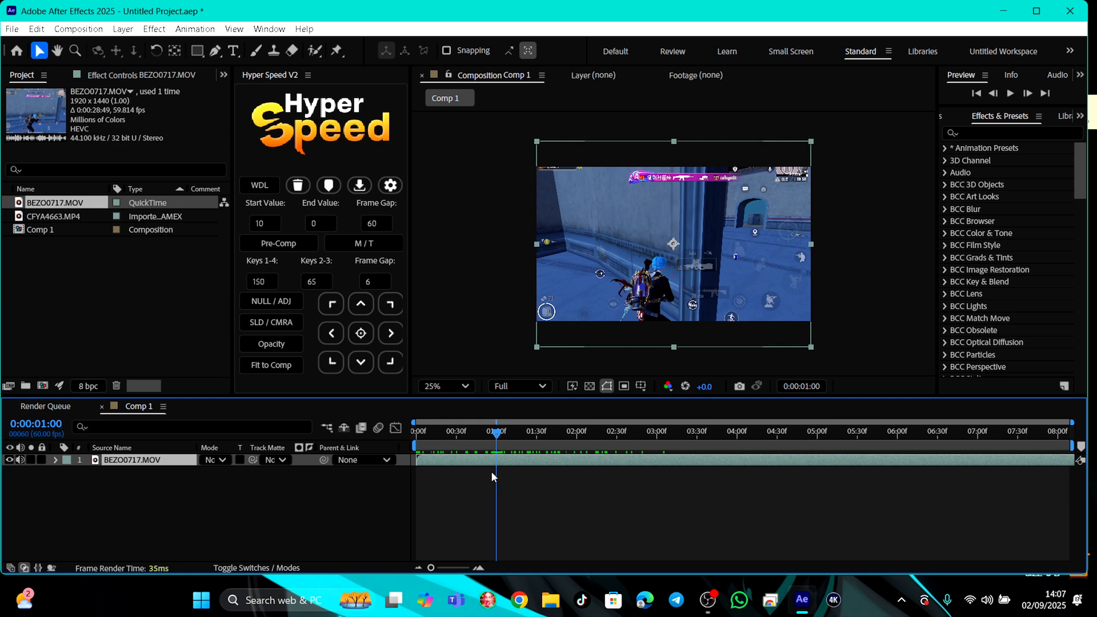
key("alt+bracketright")
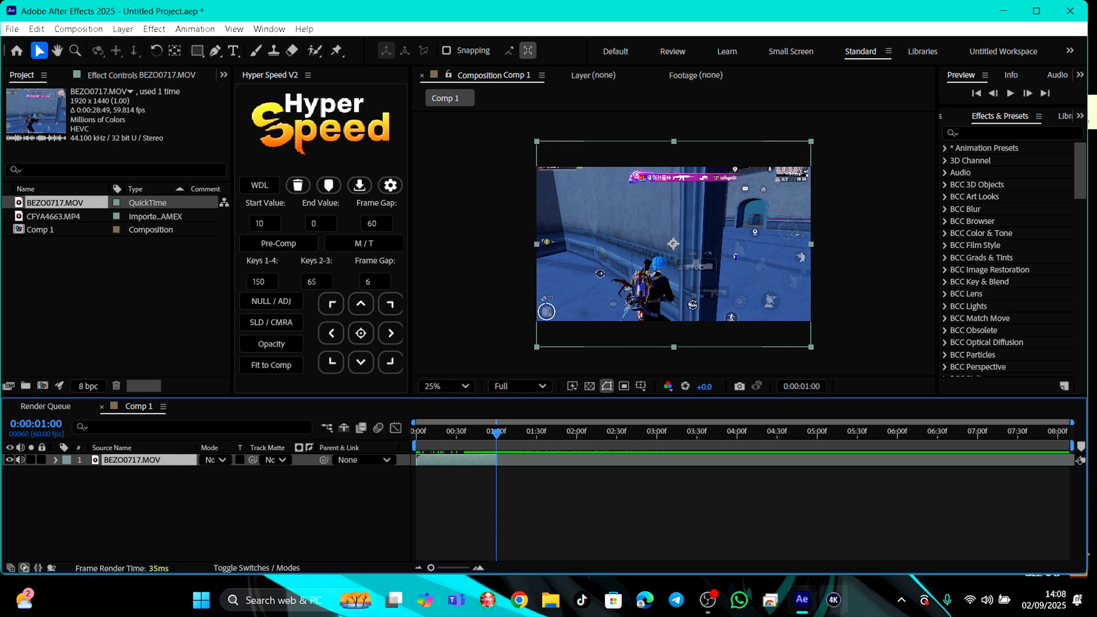
- Undo the end trim of the BEZO0717.MOV layer and redo it
key("ctrl+z")
mouse_move(803, 600)
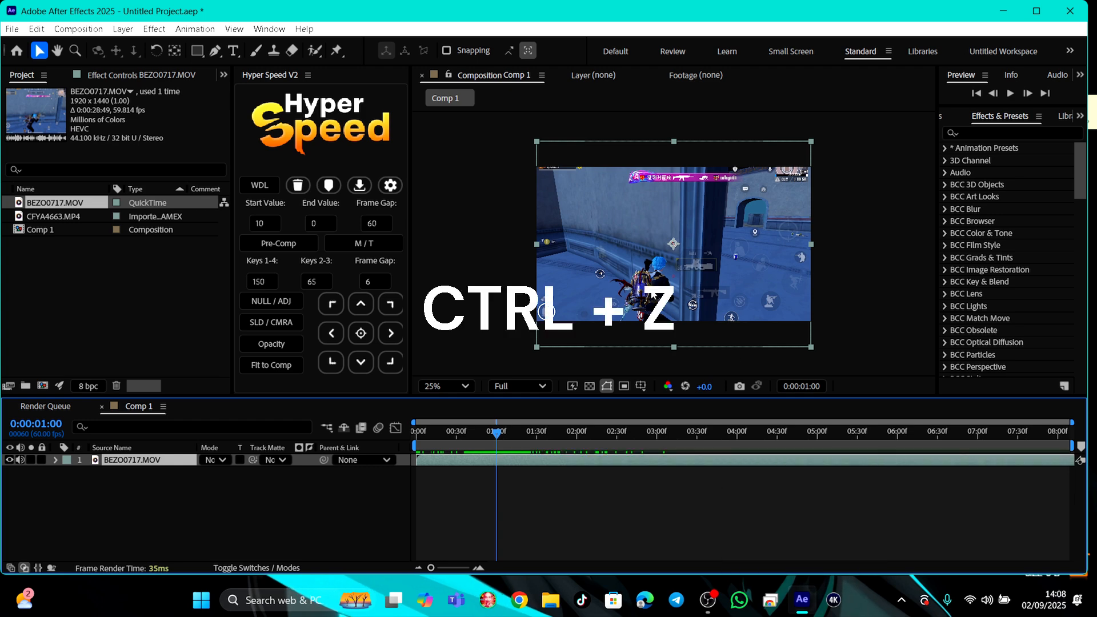
key("ctrl+shift+z")
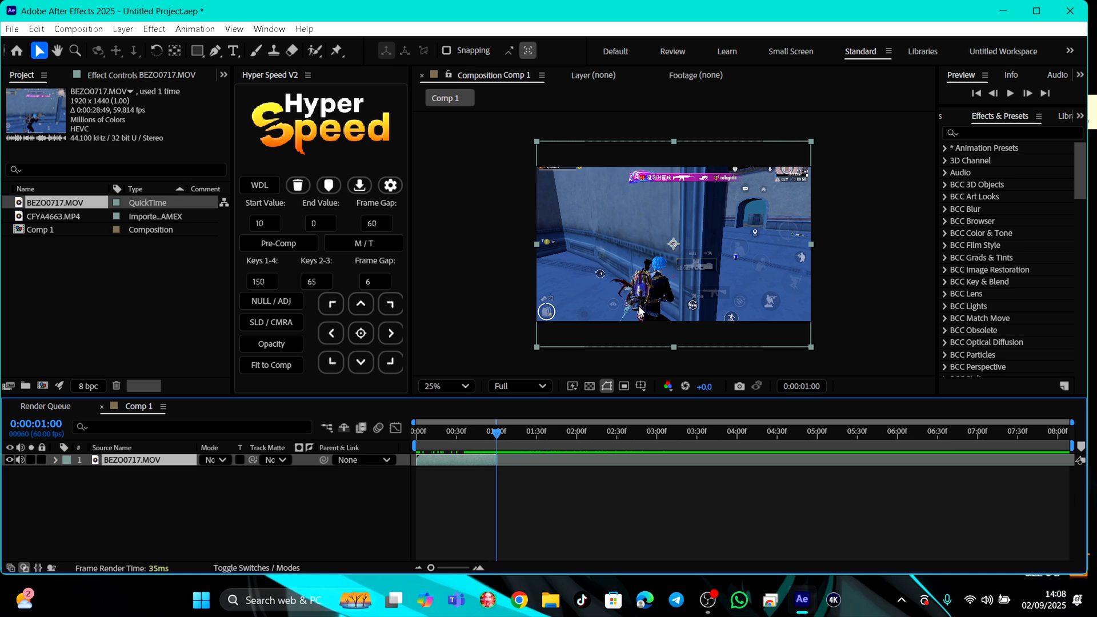
- Preview the trimmed BEZO0717.MOV layer from the start of the composition
left_click_drag(496, 437, 389, 437)
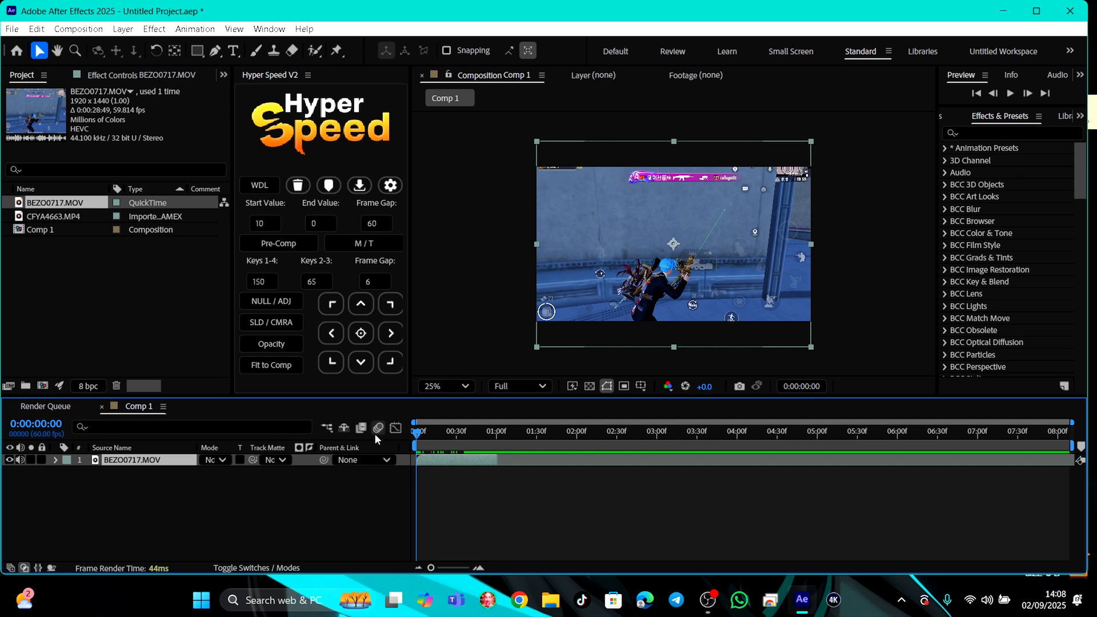
key("space")
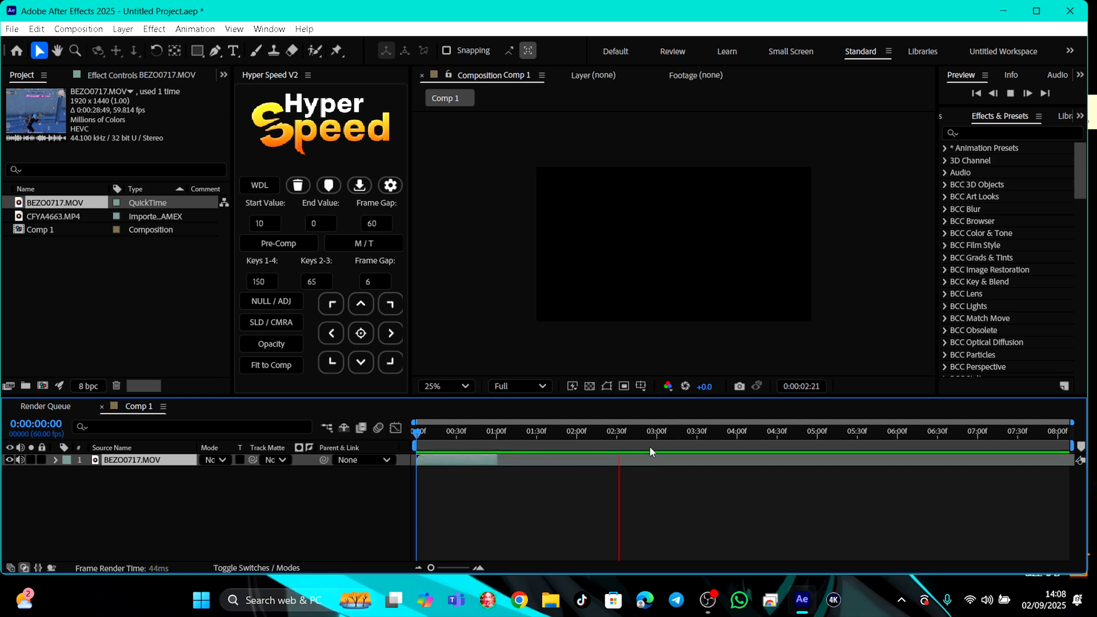
left_click_drag(571, 433, 470, 486)
key("space")
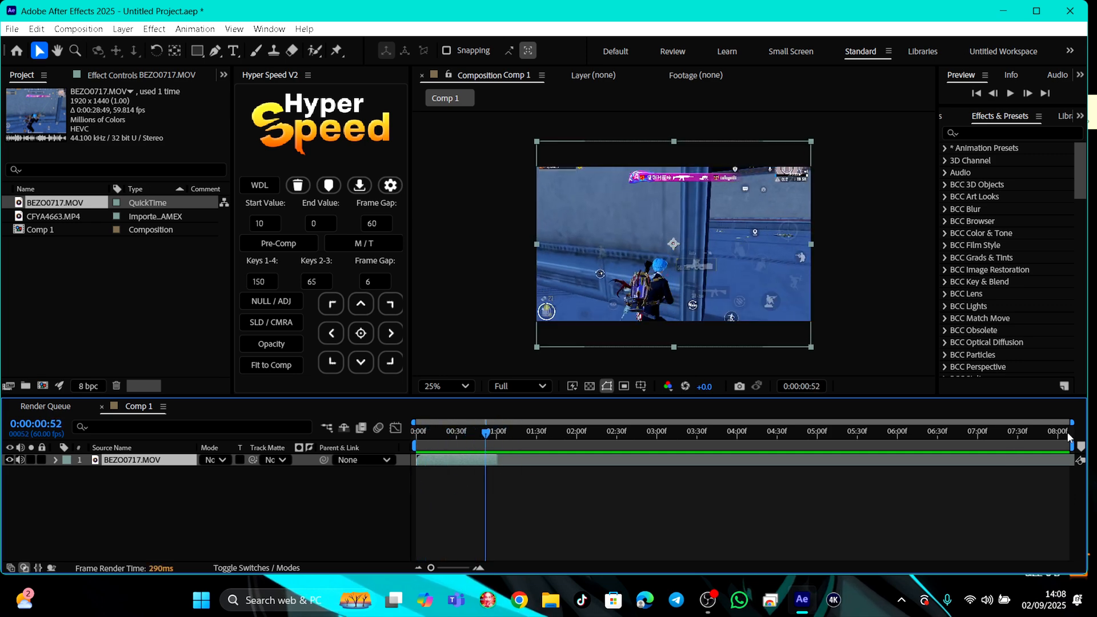
- Shorten the work area to the end of the trimmed clip and trim the composition to it
left_click_drag(1066, 446, 498, 457)
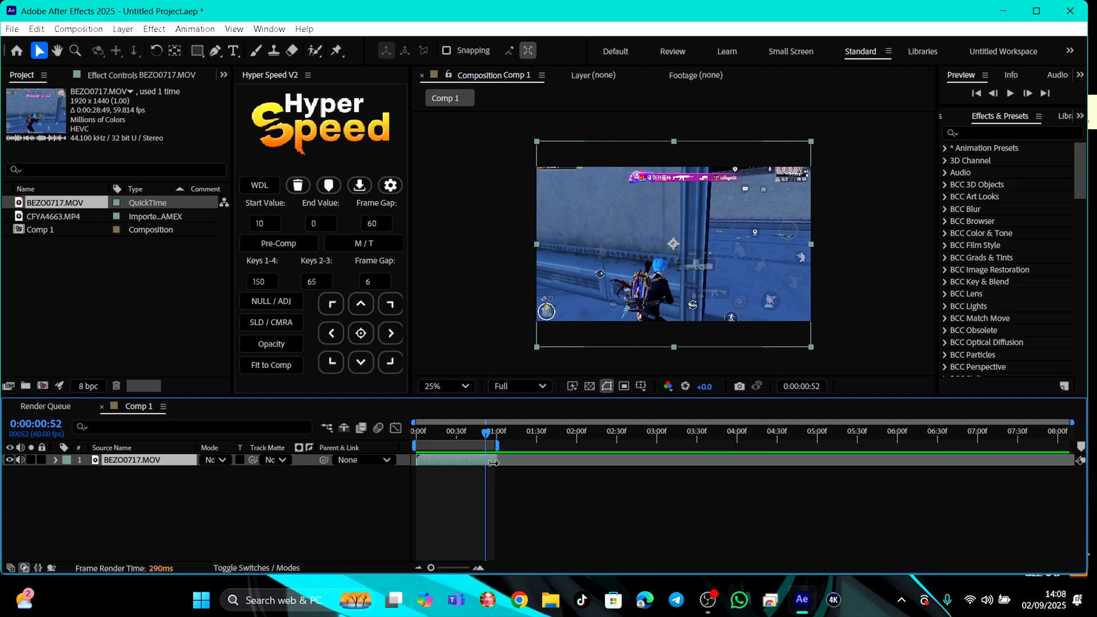
left_click(489, 436)
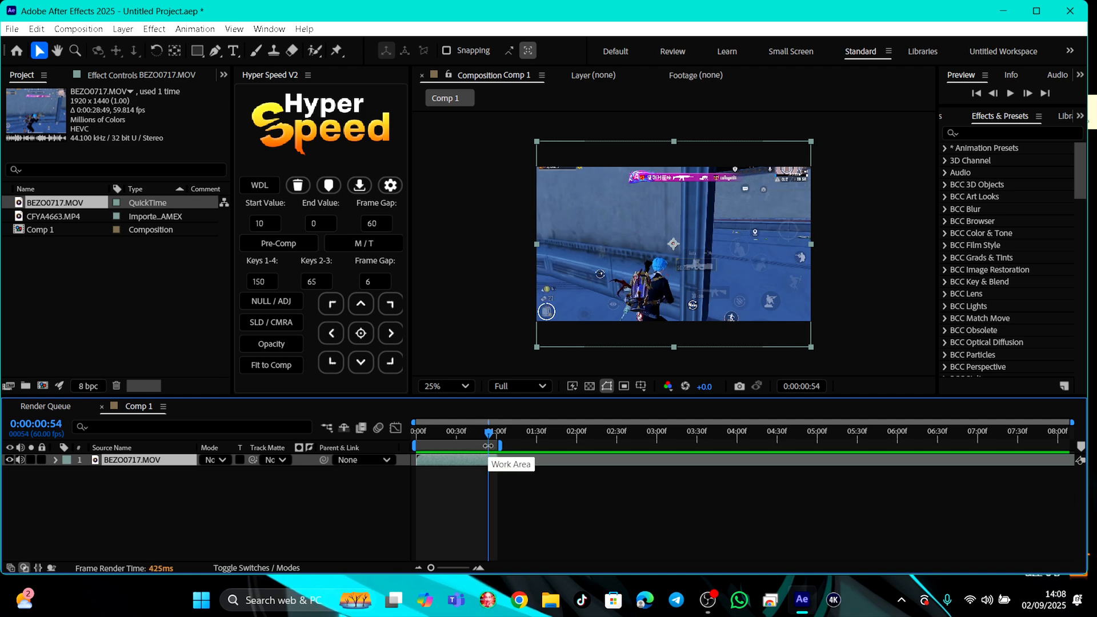
right_click(488, 446)
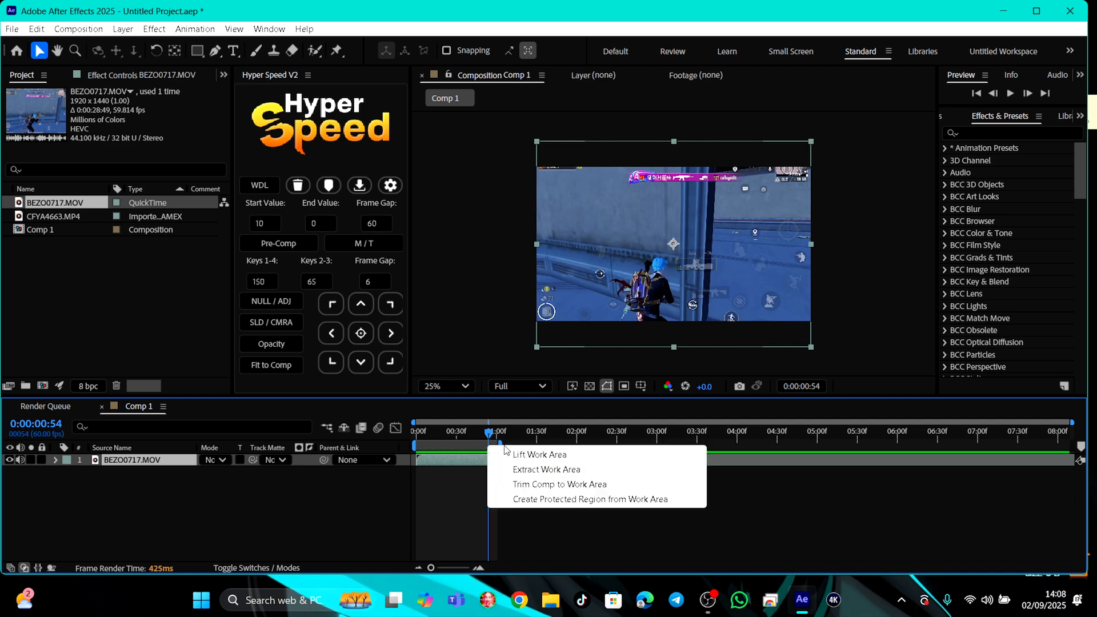
left_click(581, 481)
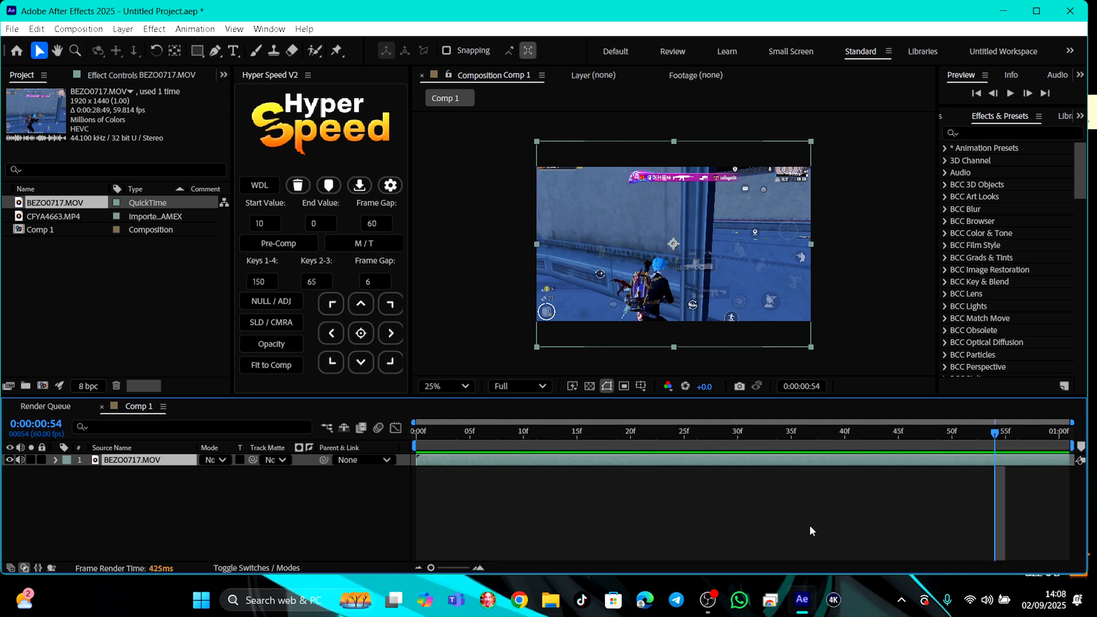
- Undo the composition trim and the work area change
key("ctrl+z")
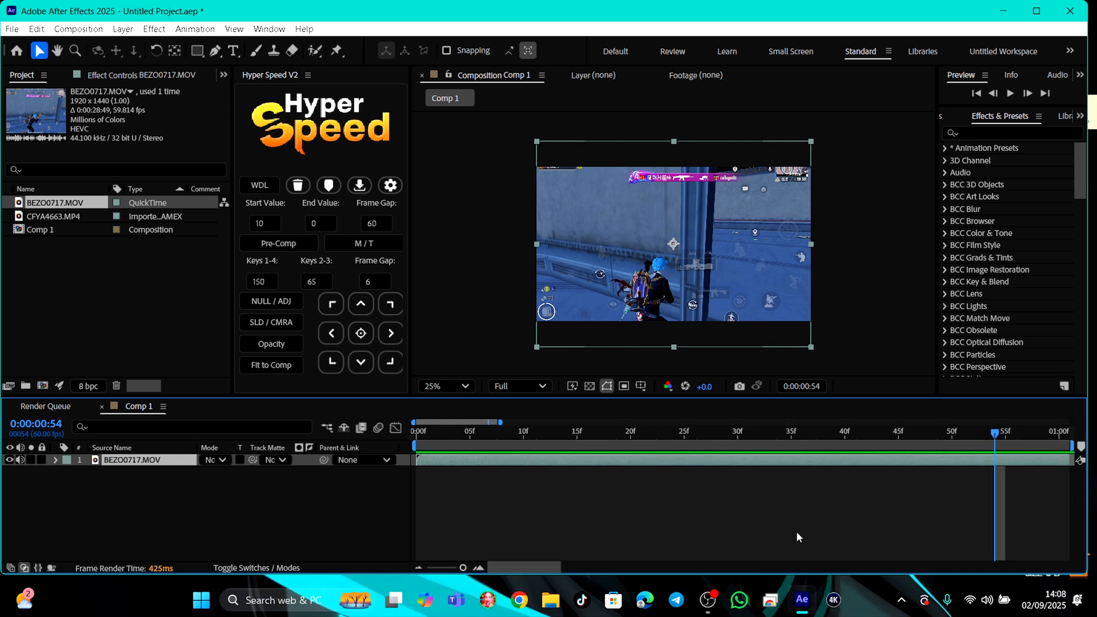
key("space")
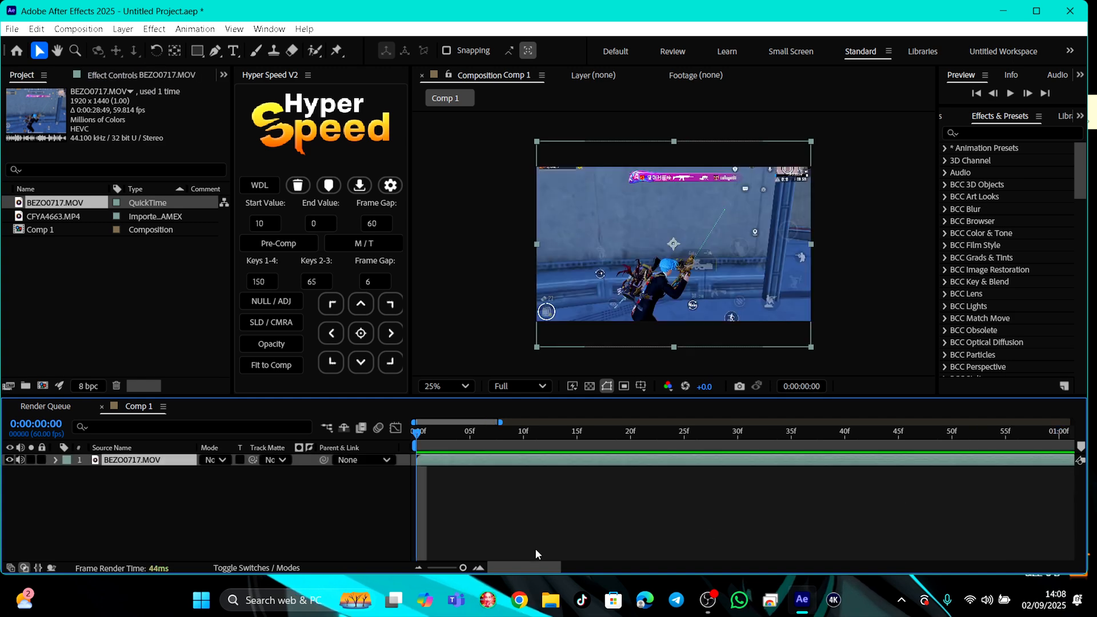
key("space")
left_click_drag(462, 568, 398, 576)
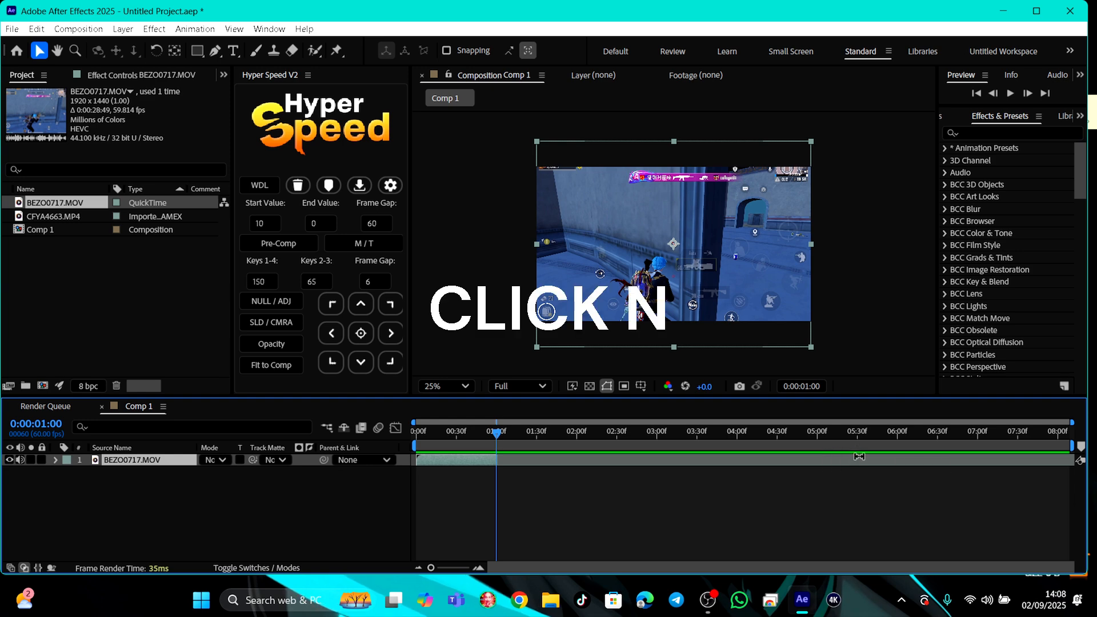
- End the work area at 0:00:01:00 and trim the composition to it, returning the playhead to 0:00:00:00
key("n")
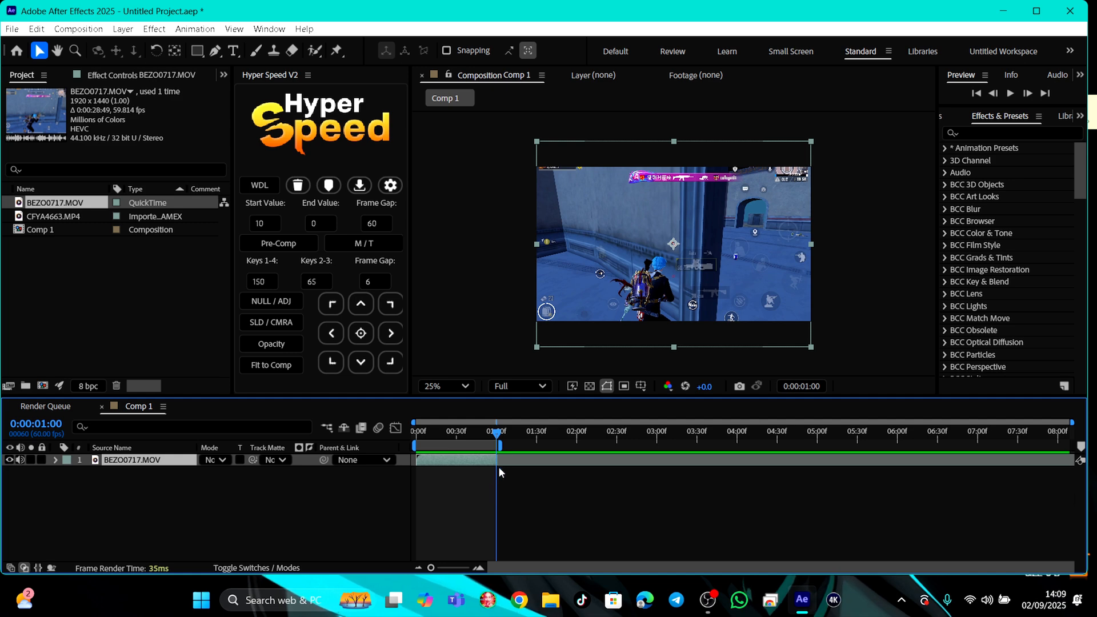
right_click(491, 446)
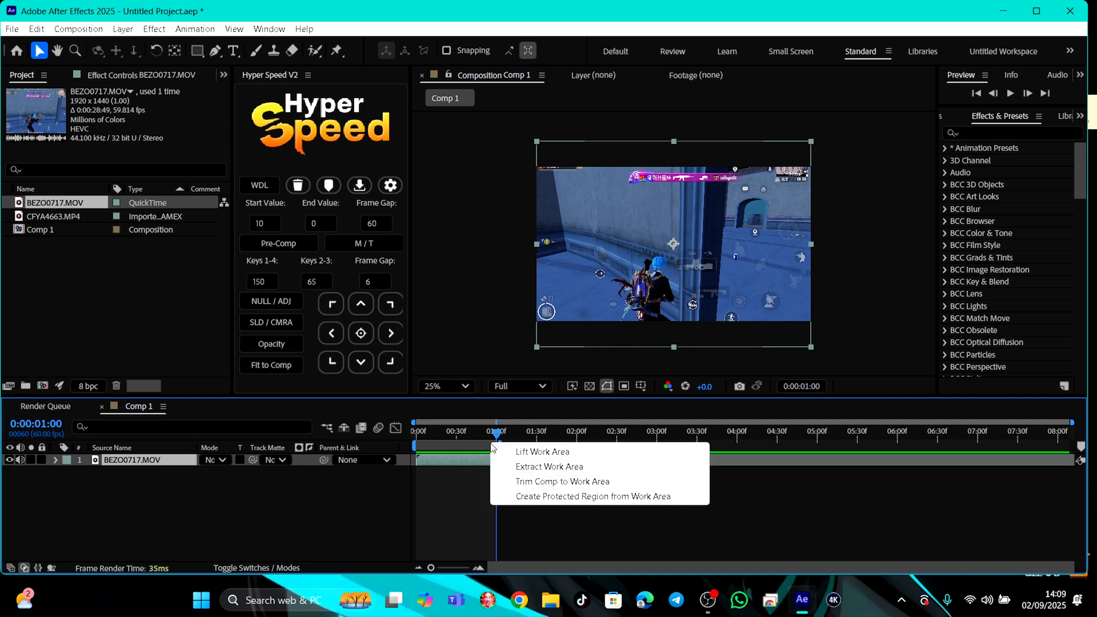
left_click(535, 482)
left_click_drag(846, 436, 416, 439)
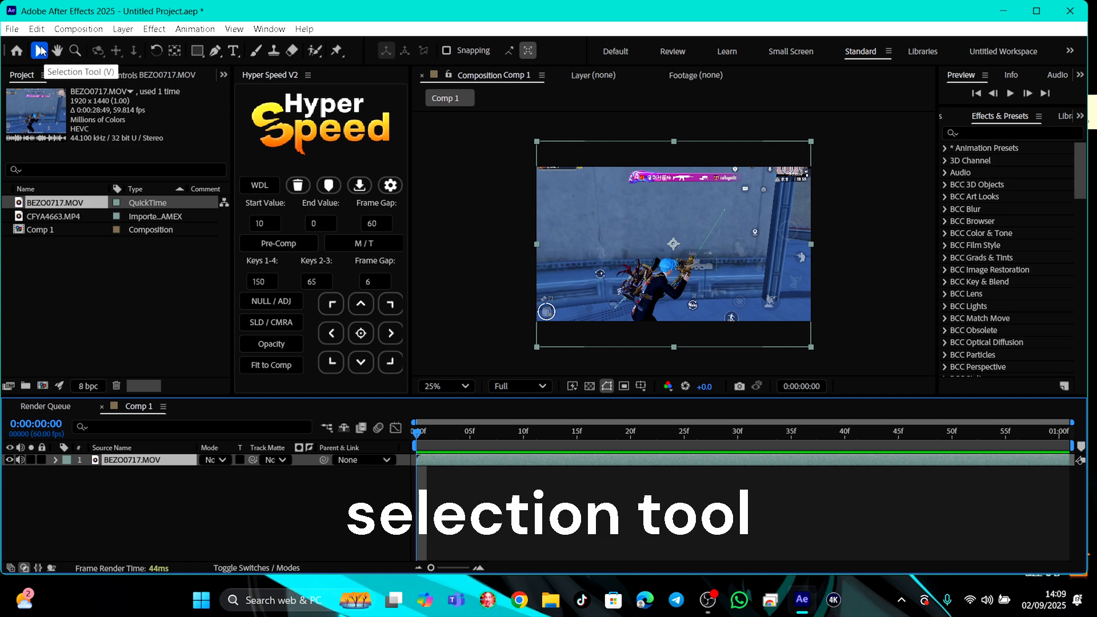
- Try moving the gameplay layer right and slightly down with the Selection tool, and undo the move
left_click_drag(671, 236, 760, 252)
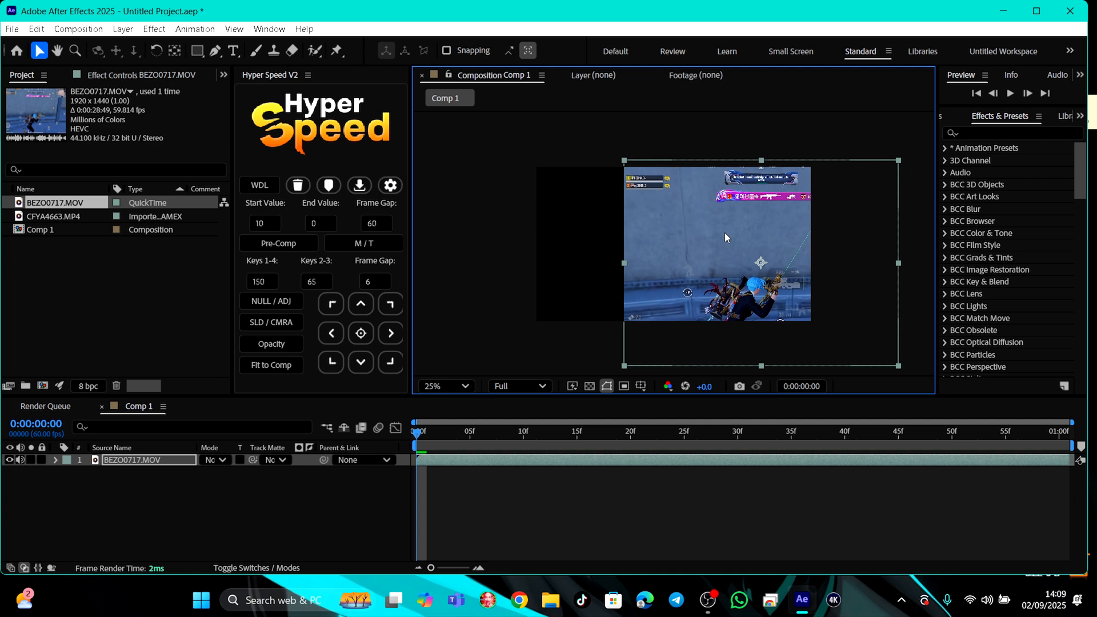
key("ctrl+z")
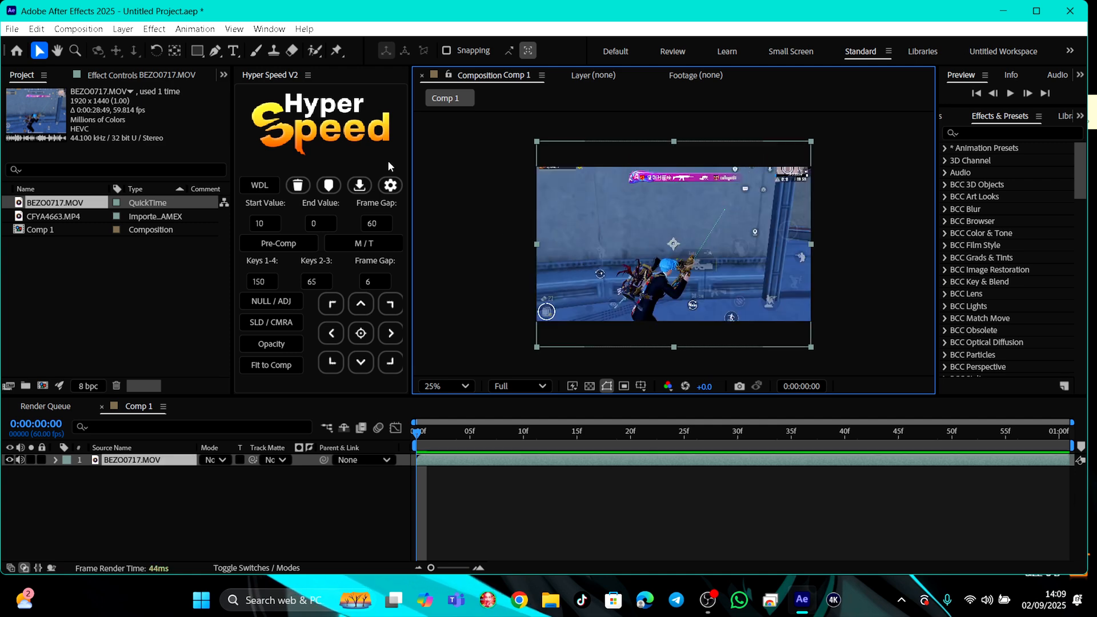
- Pan the composition view around with the Hand tool
left_click(55, 53)
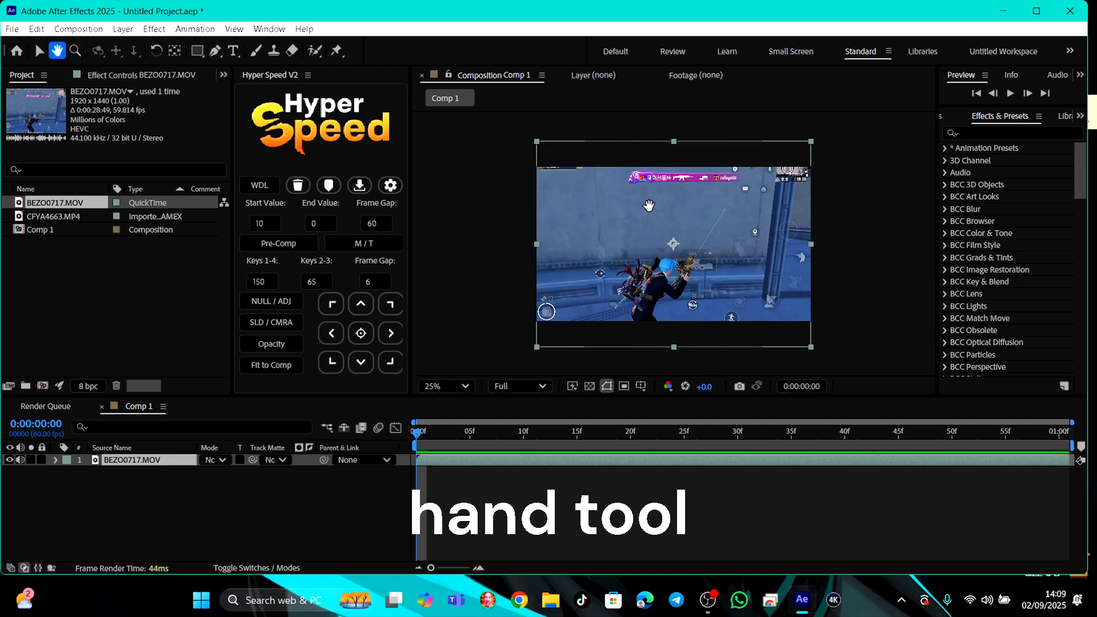
left_click_drag(705, 269, 223, 164)
left_click_drag(235, 45, 686, 283)
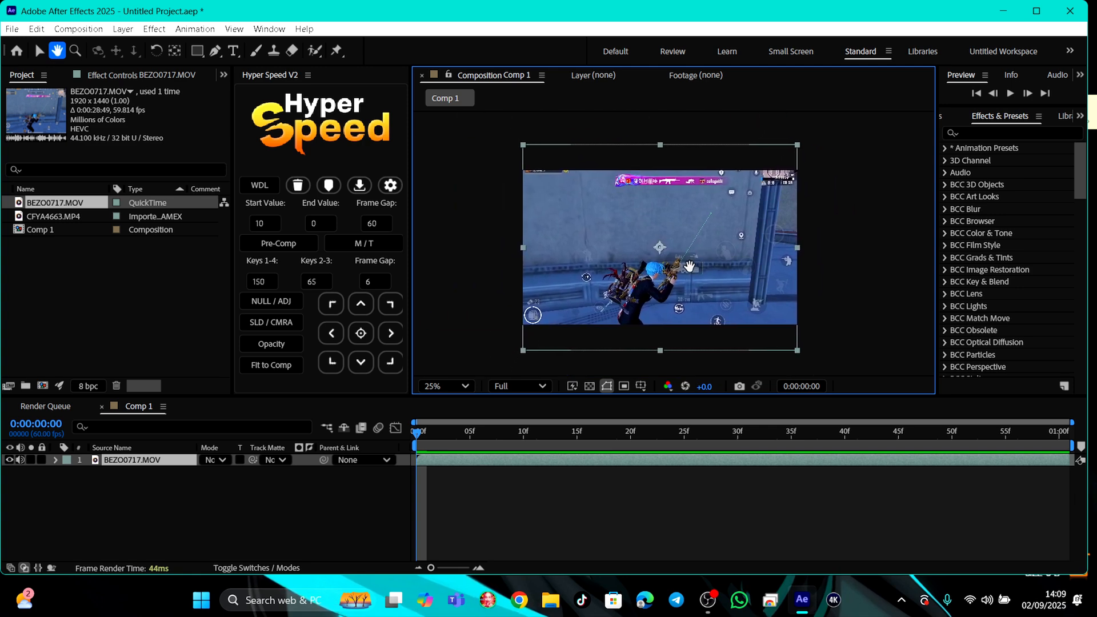
- Zoom the composition view in and out, first with the Zoom tool and again with the Selection tool active
left_click(75, 51)
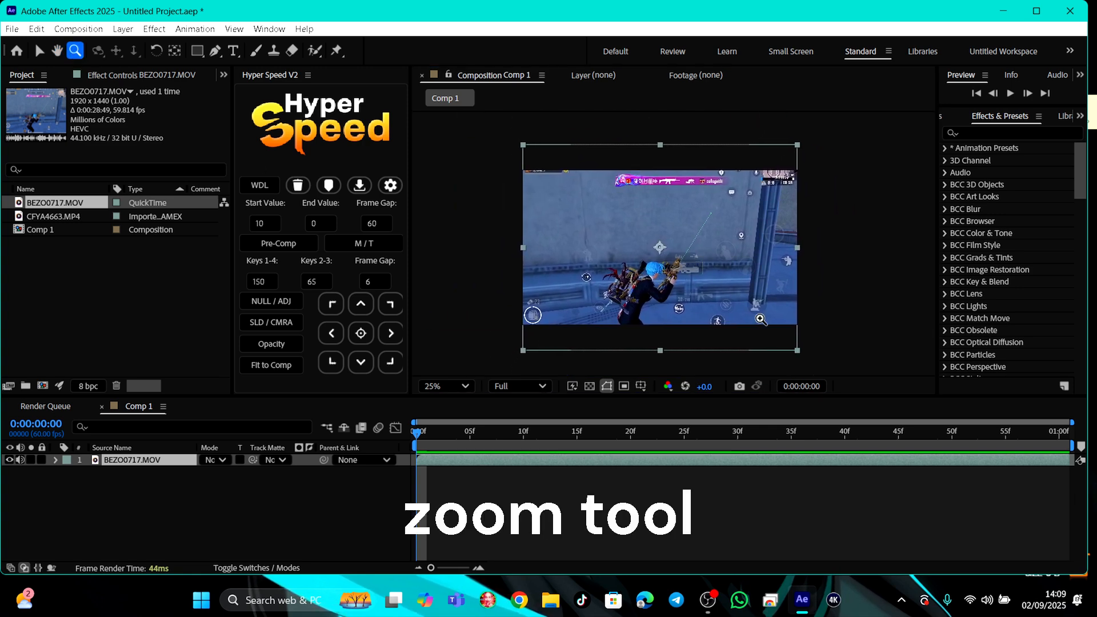
left_click(673, 248)
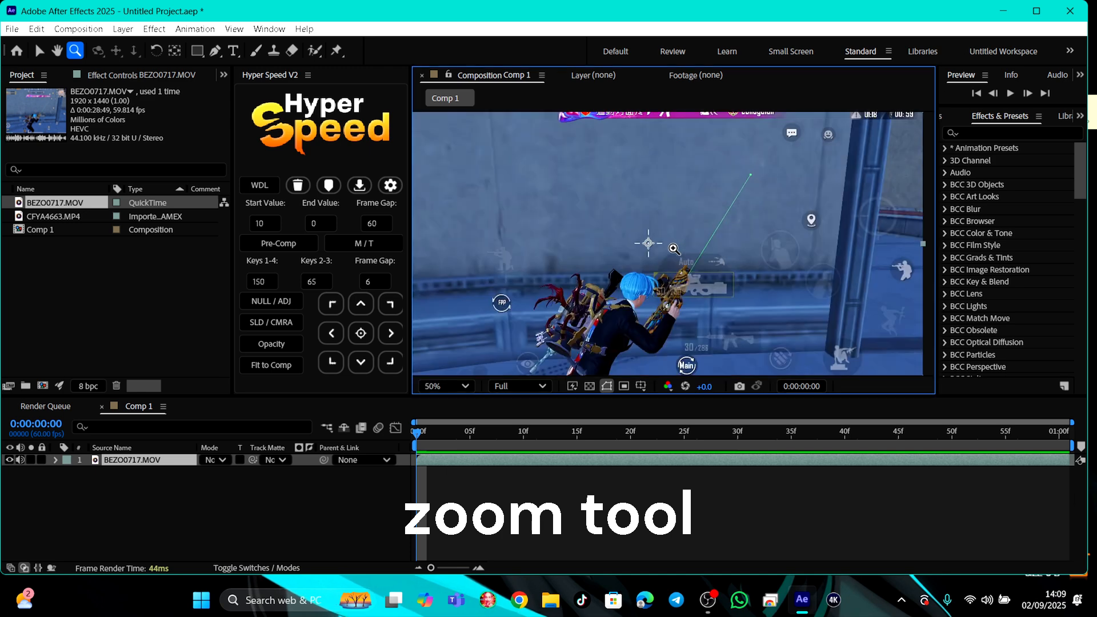
left_click(672, 255)
scroll(672, 255, "down", 3)
scroll(672, 255, "up", 1)
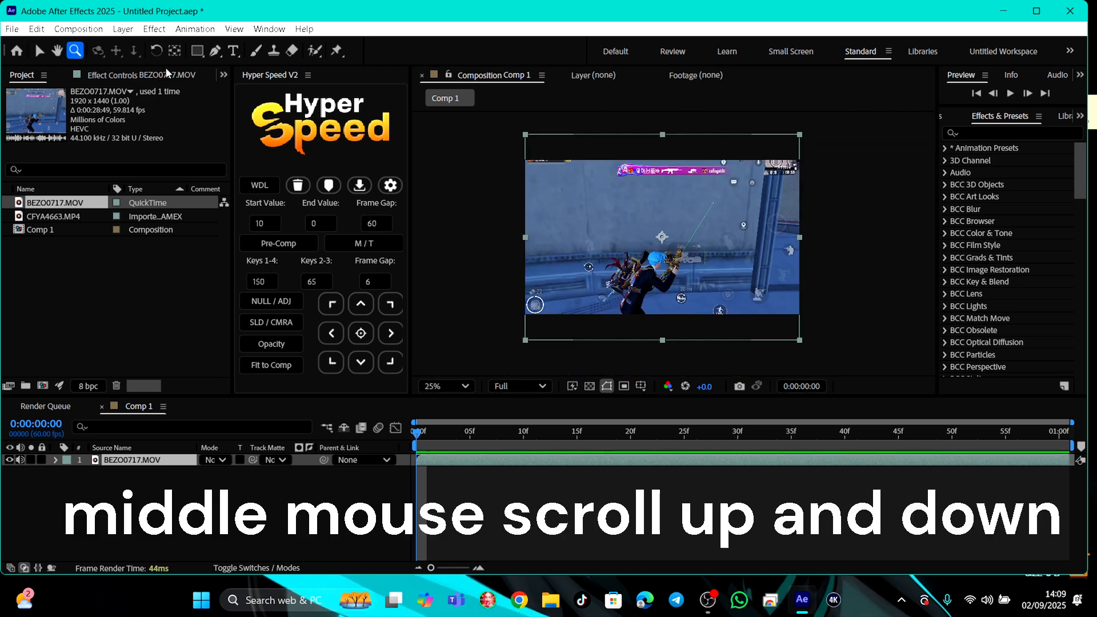
left_click(38, 50)
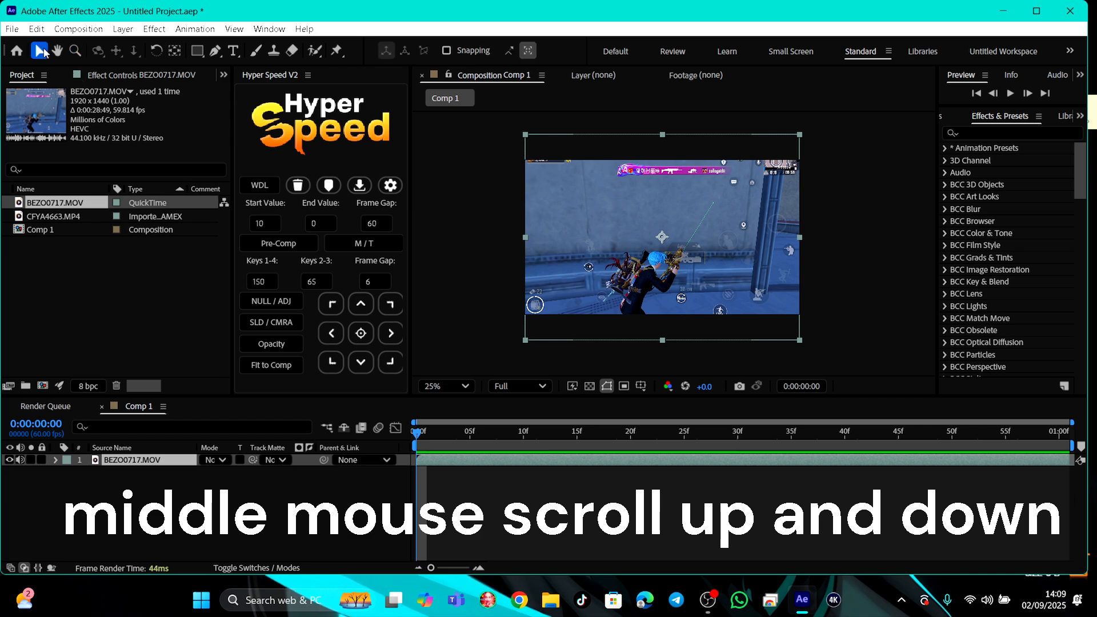
scroll(662, 229, "up", 3)
scroll(663, 229, "down", 2)
scroll(663, 229, "up", 2)
scroll(663, 229, "down", 3)
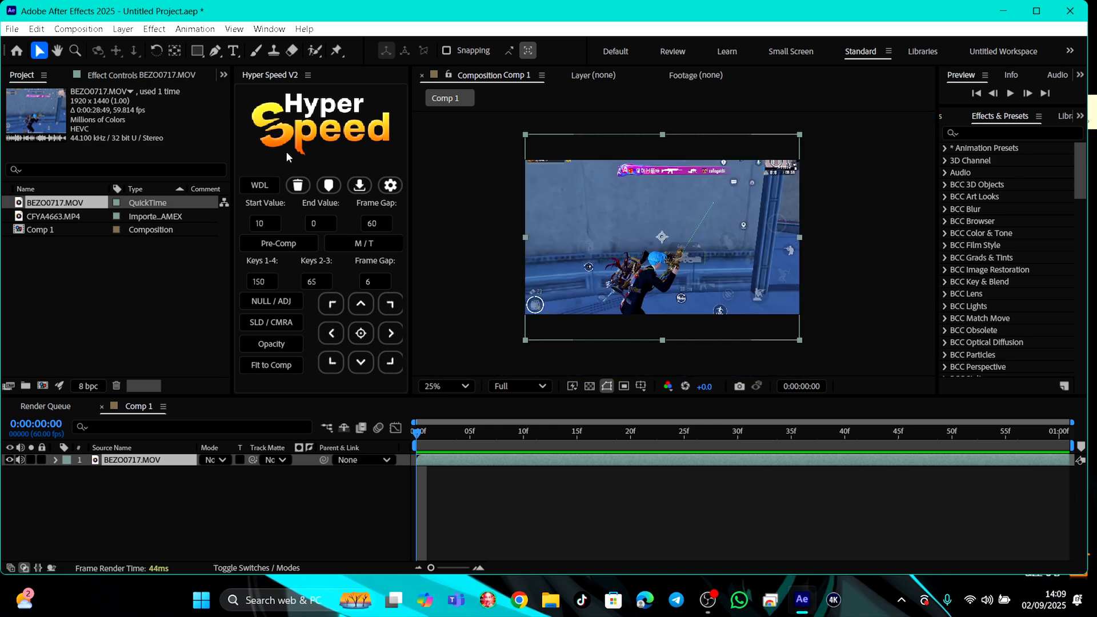
- Try rotating the gameplay layer about a quarter turn counterclockwise with the Rotation tool, and undo it
left_click(156, 51)
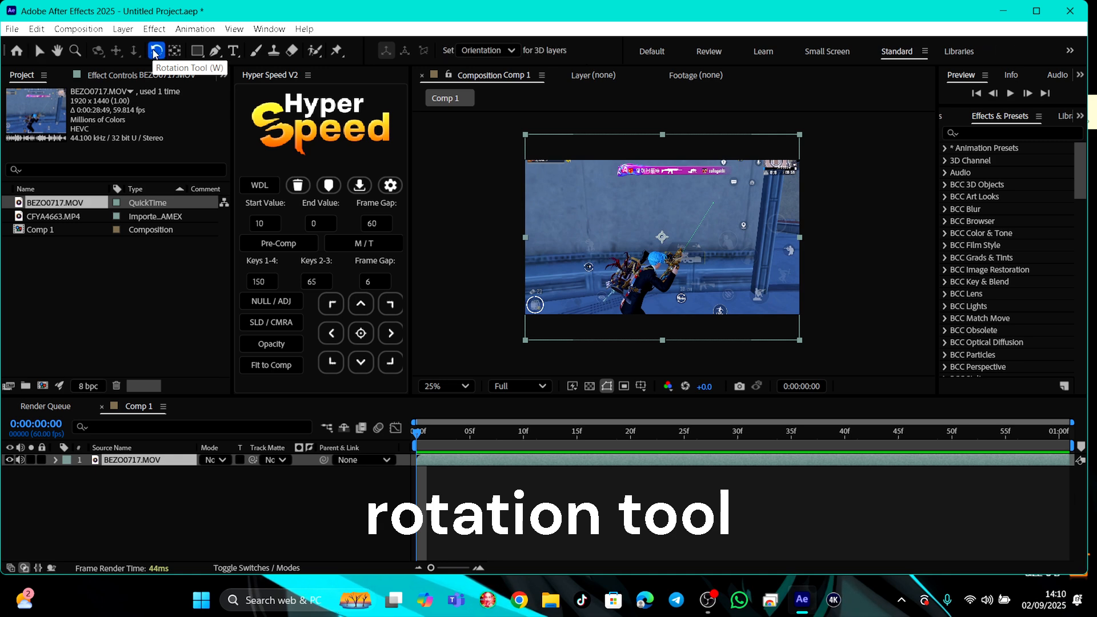
left_click_drag(691, 220, 478, 137)
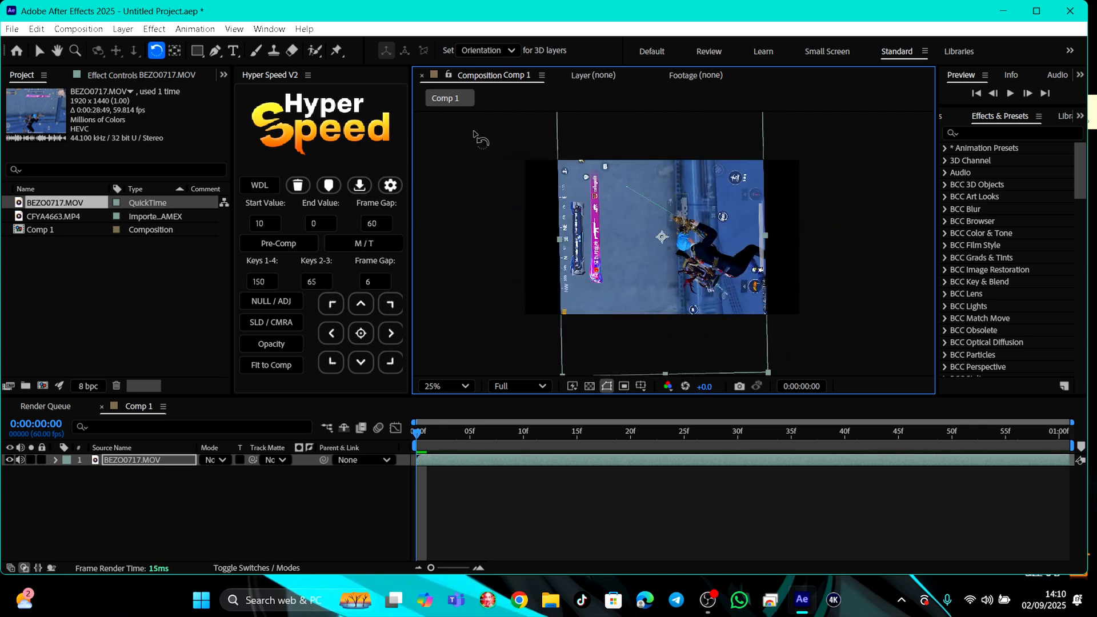
key("ctrl+z")
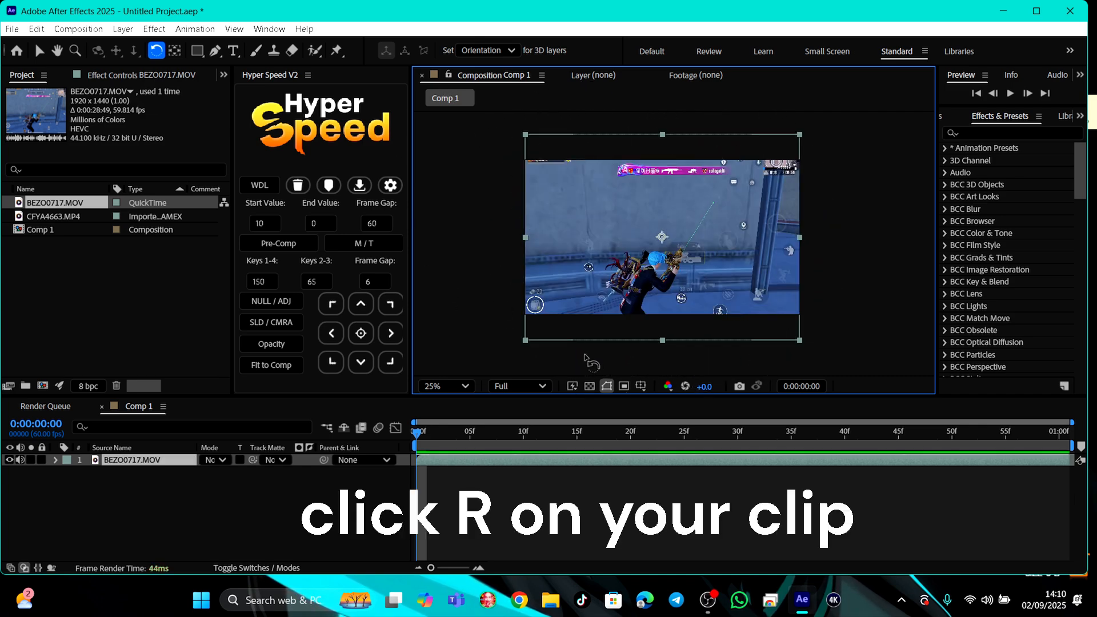
- Reveal the BEZO0717.MOV layer's Rotation property, try adjusting its value and undo the change
left_click(457, 463)
key("r")
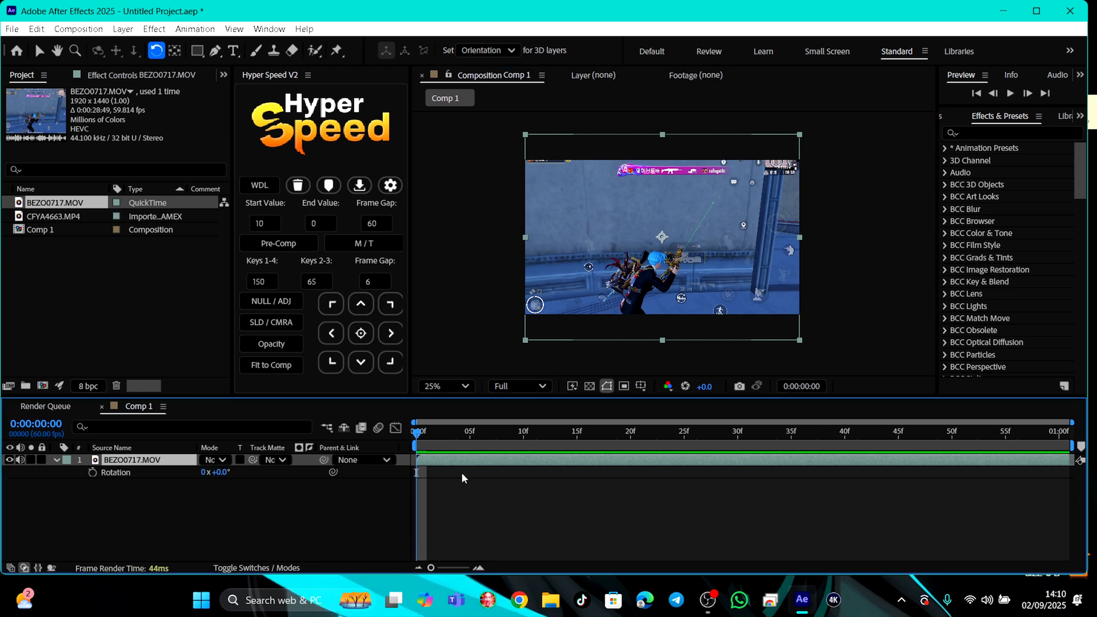
mouse_move(216, 472)
left_mouse_down()
mouse_move(507, 517)
mouse_move(373, 490)
mouse_move(214, 477)
left_mouse_up()
key("ctrl+z")
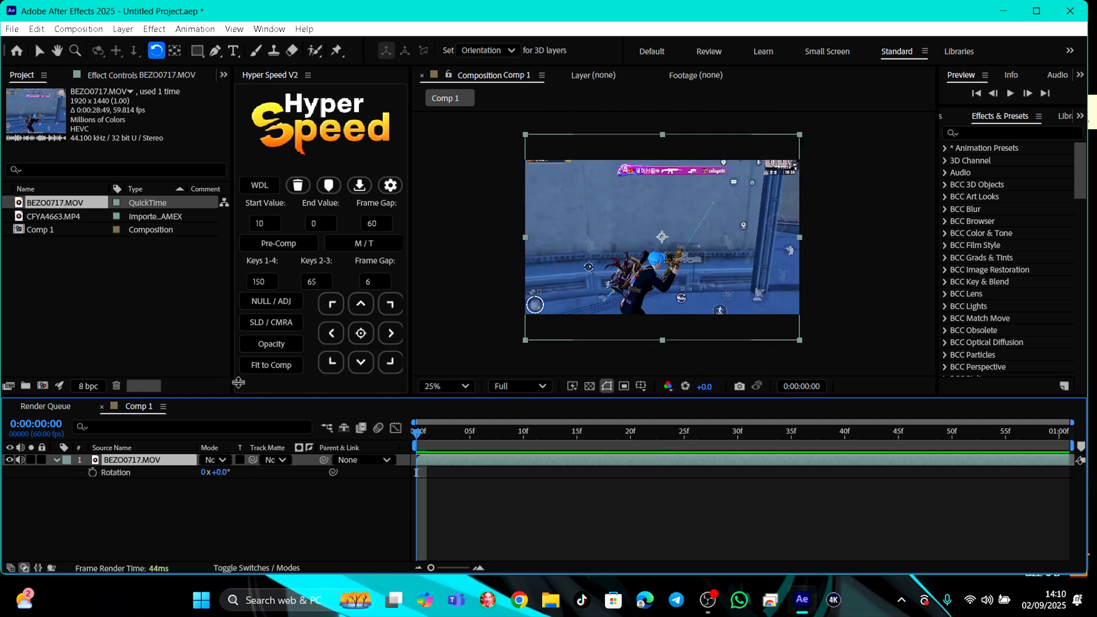
- Try moving the layer's anchor point near the frame's upper-left corner and shifting the layer, and undo both changes
left_click(175, 51)
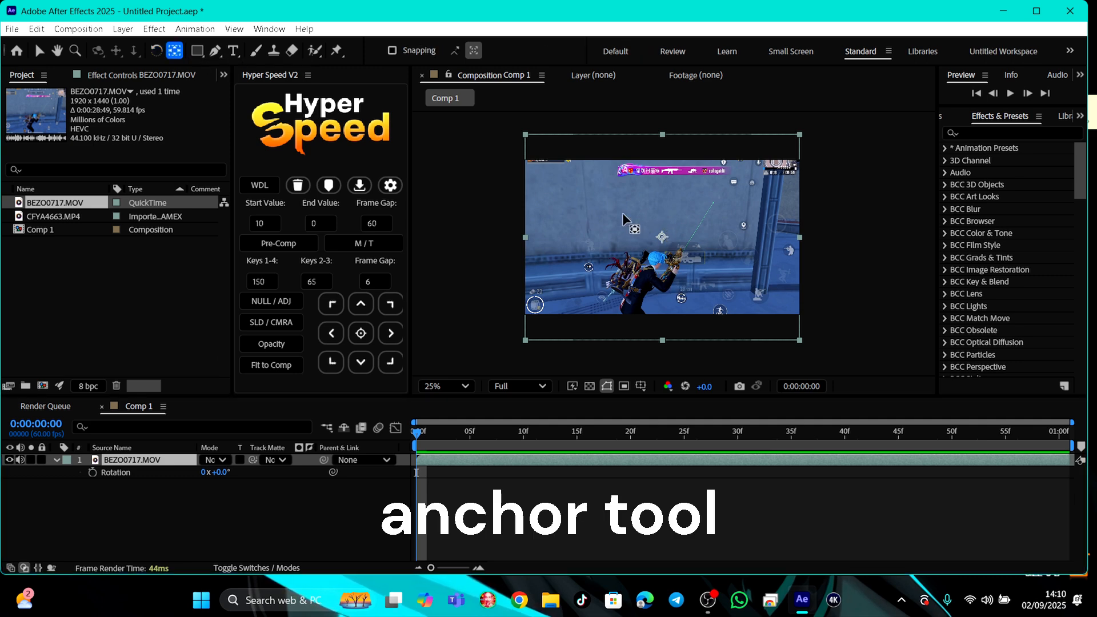
left_click_drag(662, 236, 532, 173)
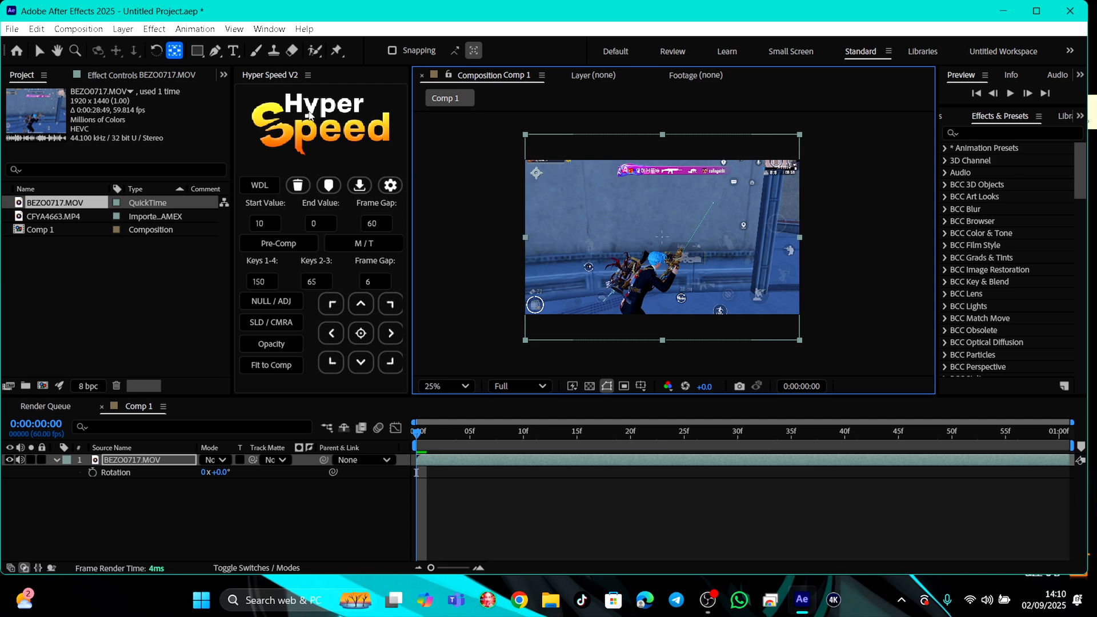
left_click(39, 51)
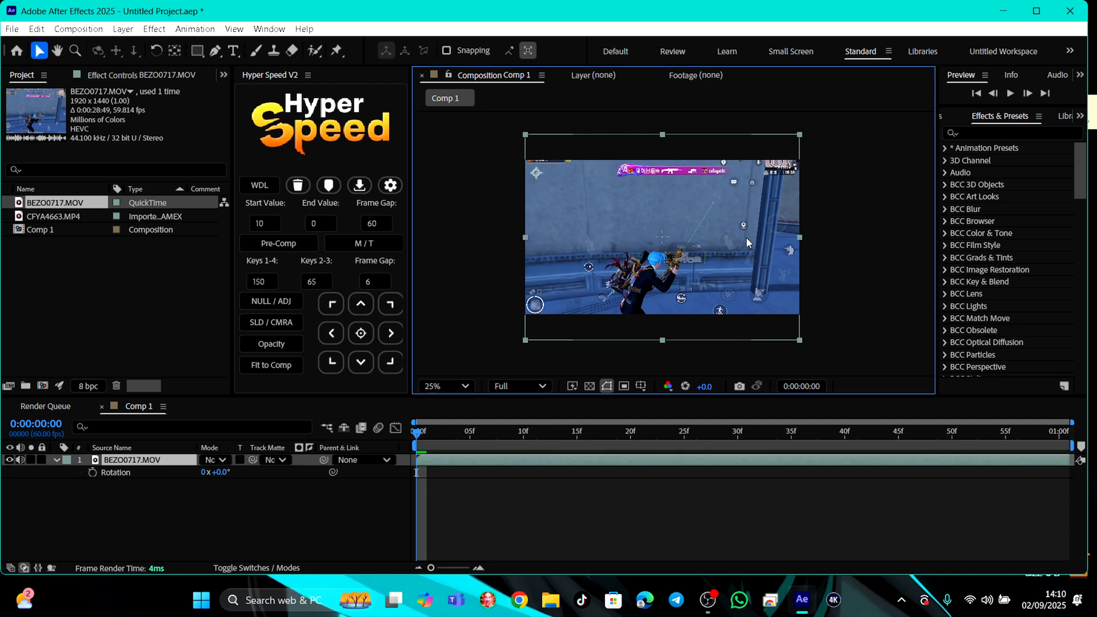
left_click_drag(769, 240, 746, 283)
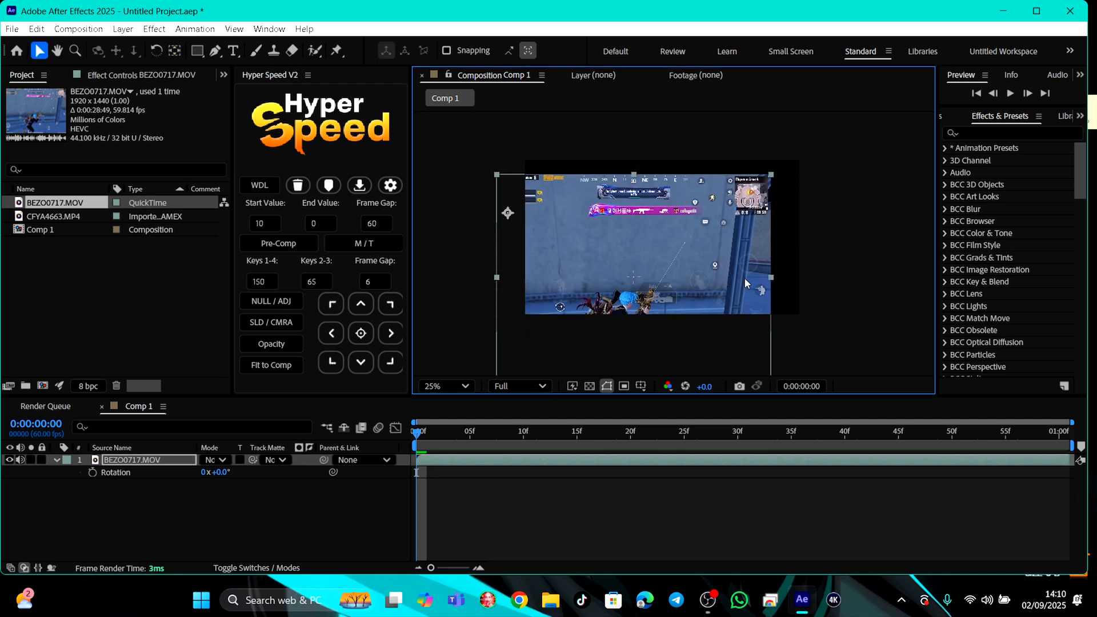
key("ctrl+z")
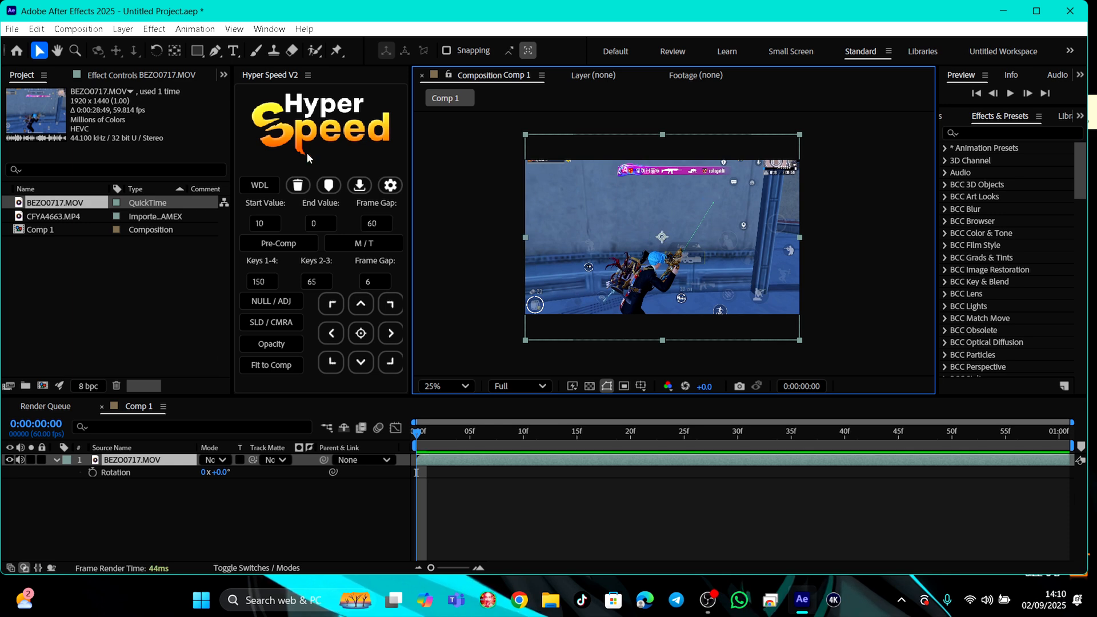
- Draw a rectangular mask over roughly the left half of the BEZO0717.MOV layer
left_click(197, 50)
left_click_drag(513, 133, 653, 404)
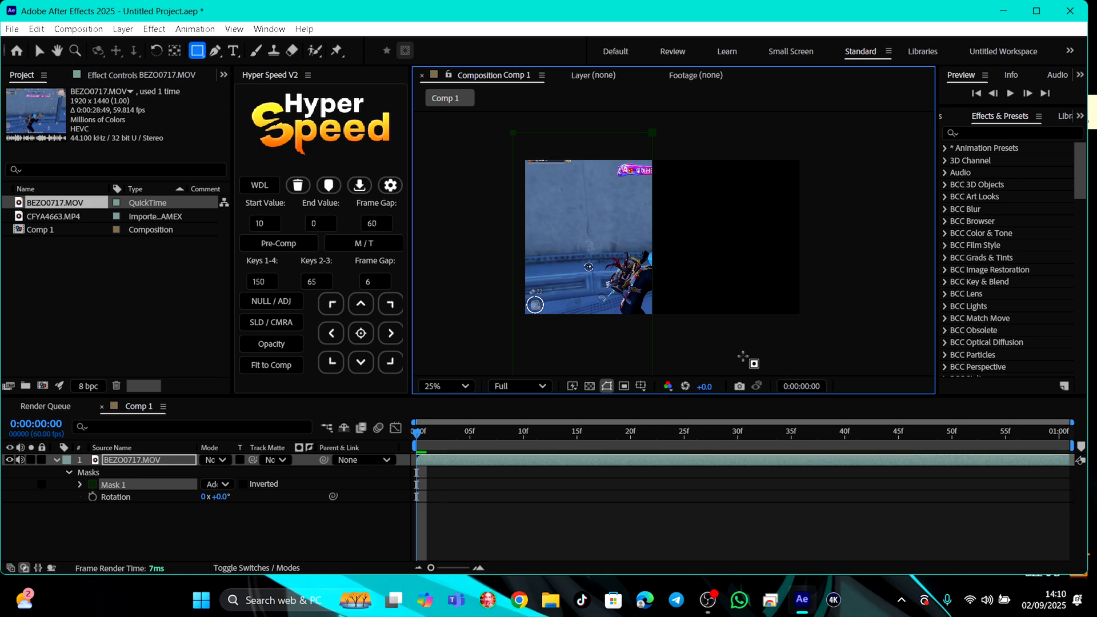
- Undo the rectangular mask on the BEZO0717.MOV layer
key("ctrl+z")
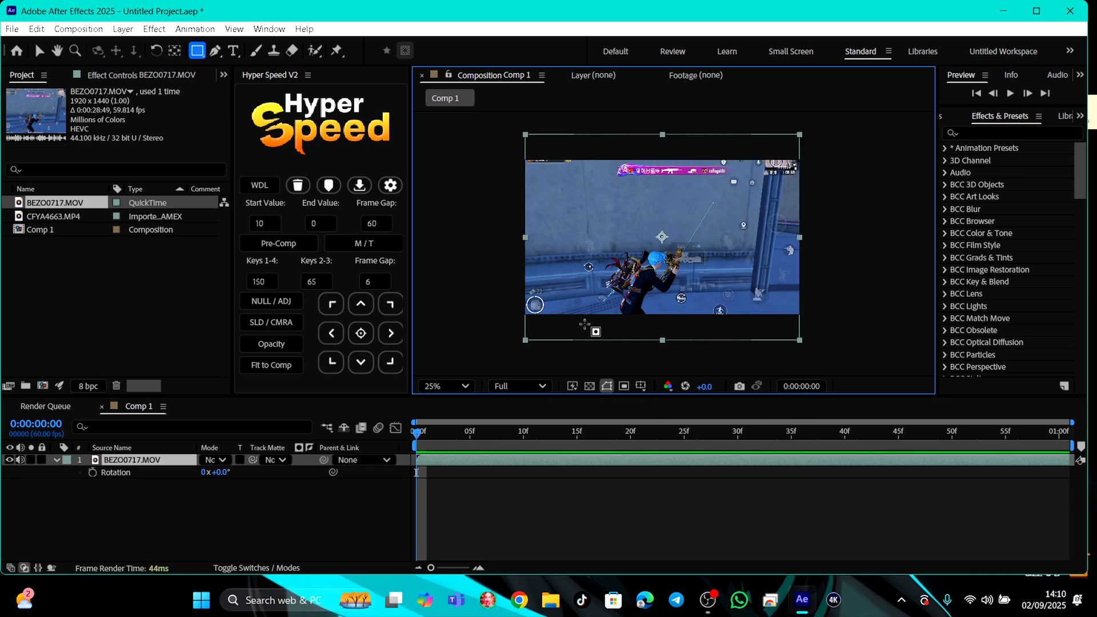
- Try outlining the character's head and upper body with a closed Pen tool mask on the BEZO0717.MOV layer
left_click(216, 51)
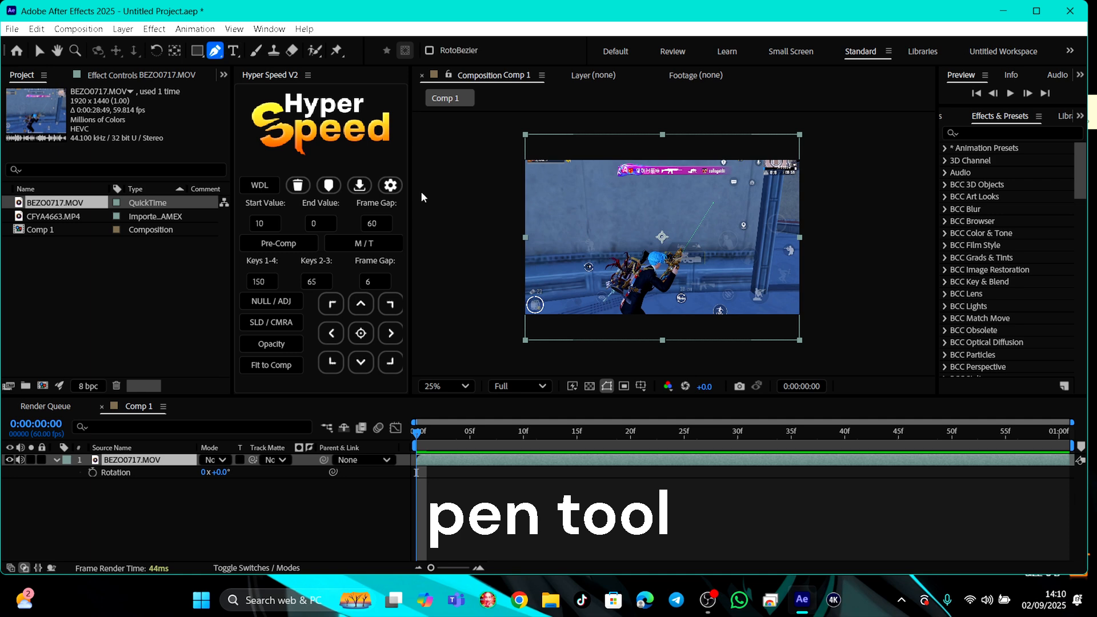
left_click(647, 249)
left_click(657, 252)
left_click(647, 259)
left_click(639, 264)
left_click(631, 266)
left_click(628, 274)
left_click(626, 281)
left_click(637, 289)
left_click(653, 289)
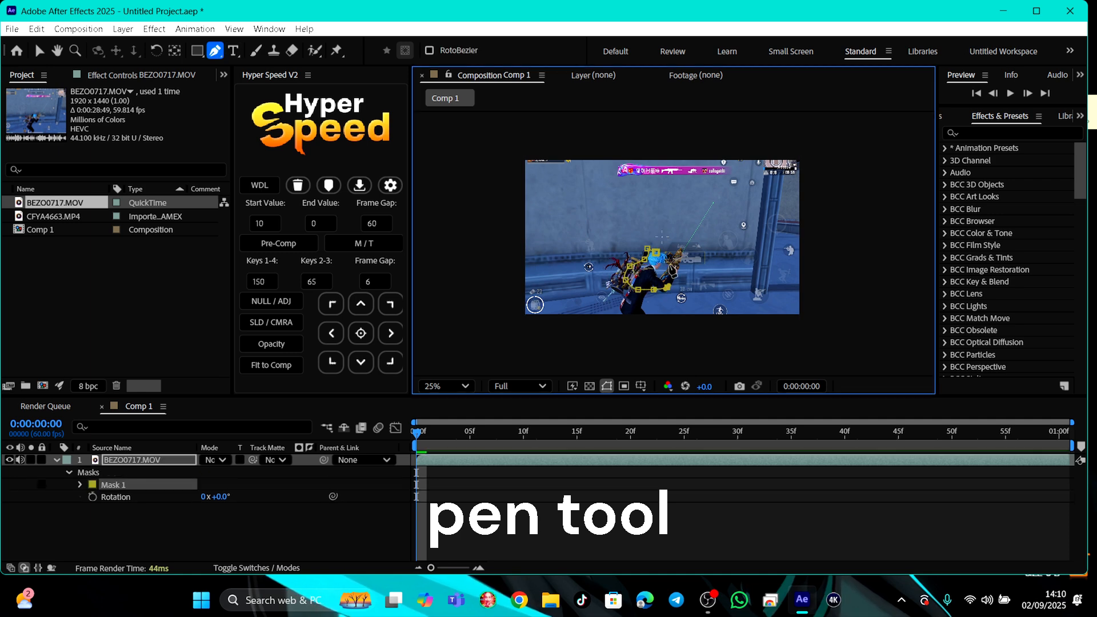
left_click_drag(668, 287, 672, 279)
left_click(671, 268)
left_click(656, 252)
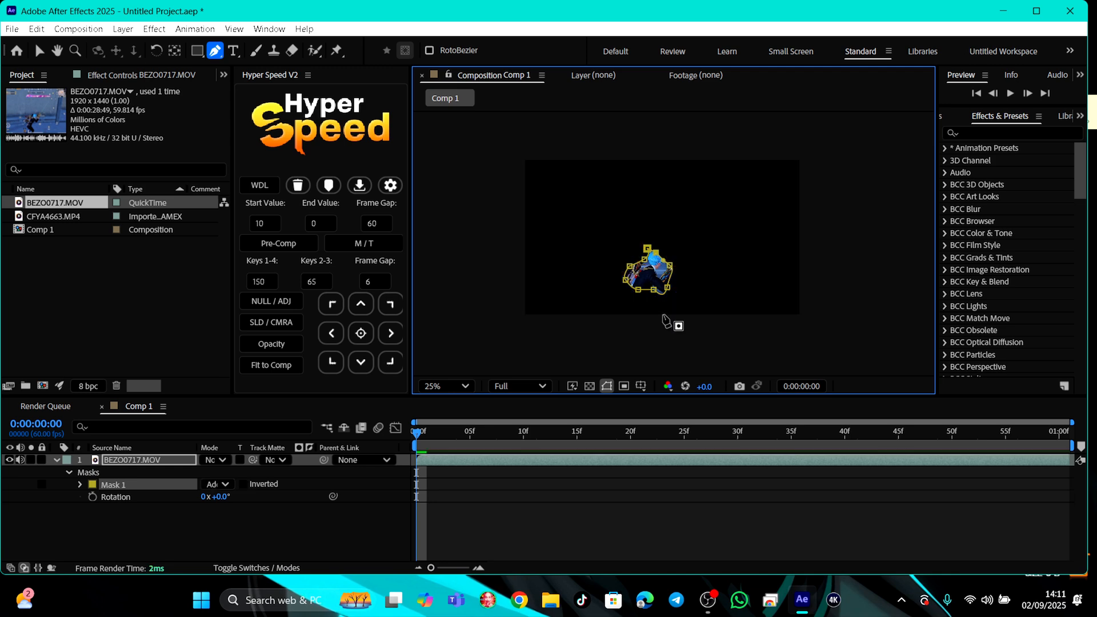
- Undo the whole pen-drawn mask around the character, point by point
key("ctrl+z")
key("ctrl+z")
key("ctrl+z")
key("ctrl+z")
key("ctrl+z")
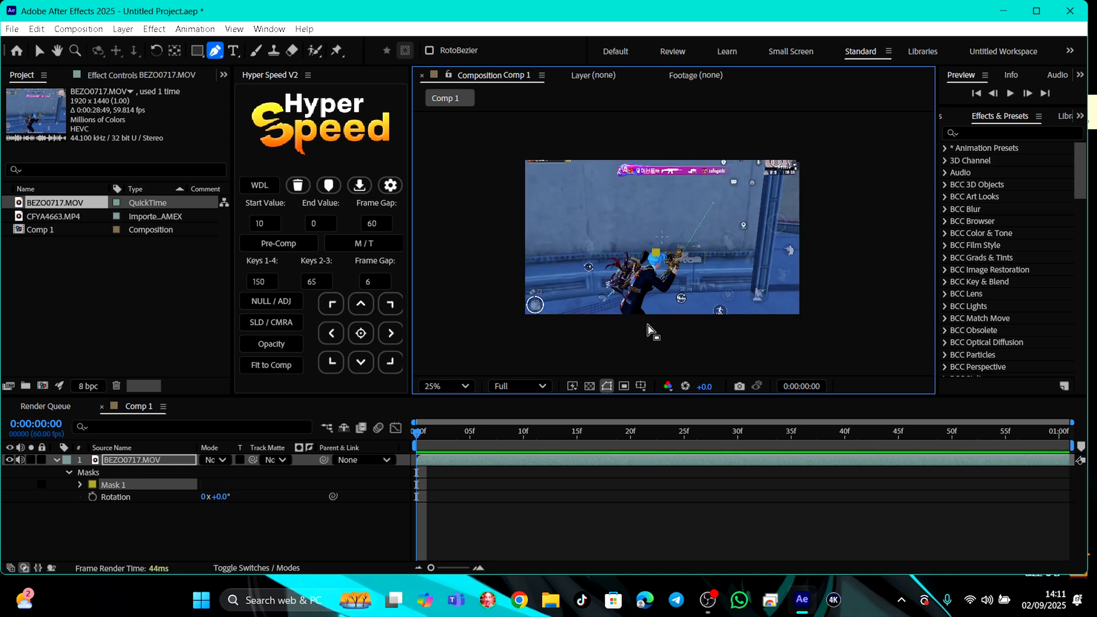
key("ctrl+z")
- Add a text layer reading "demigod is op" on the wall above and beside the character
left_click(233, 51)
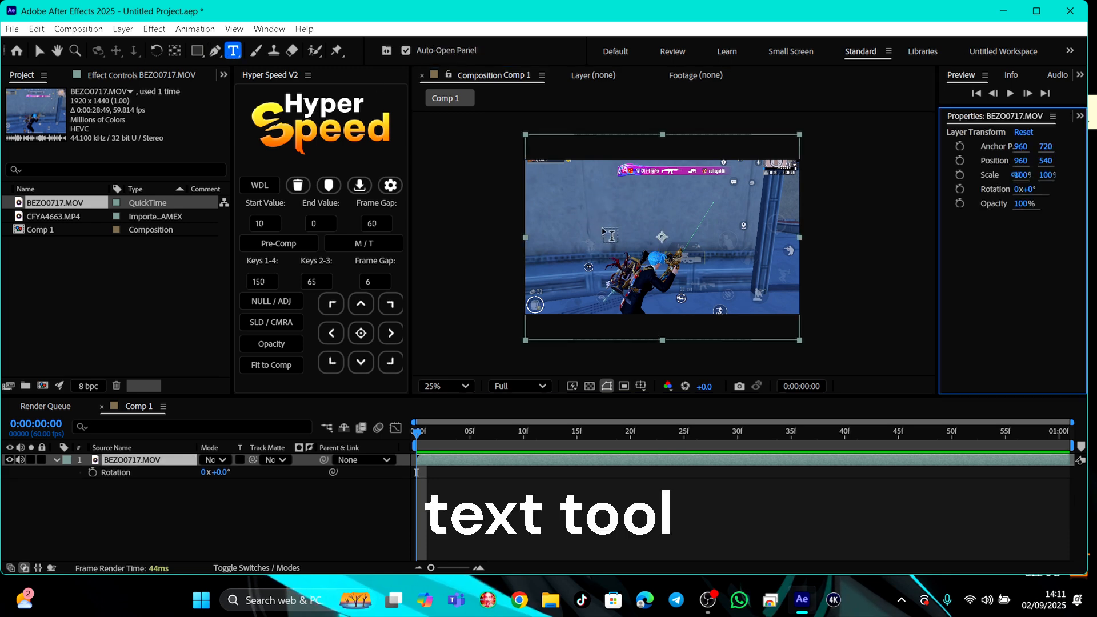
left_click(603, 228)
type("demig")
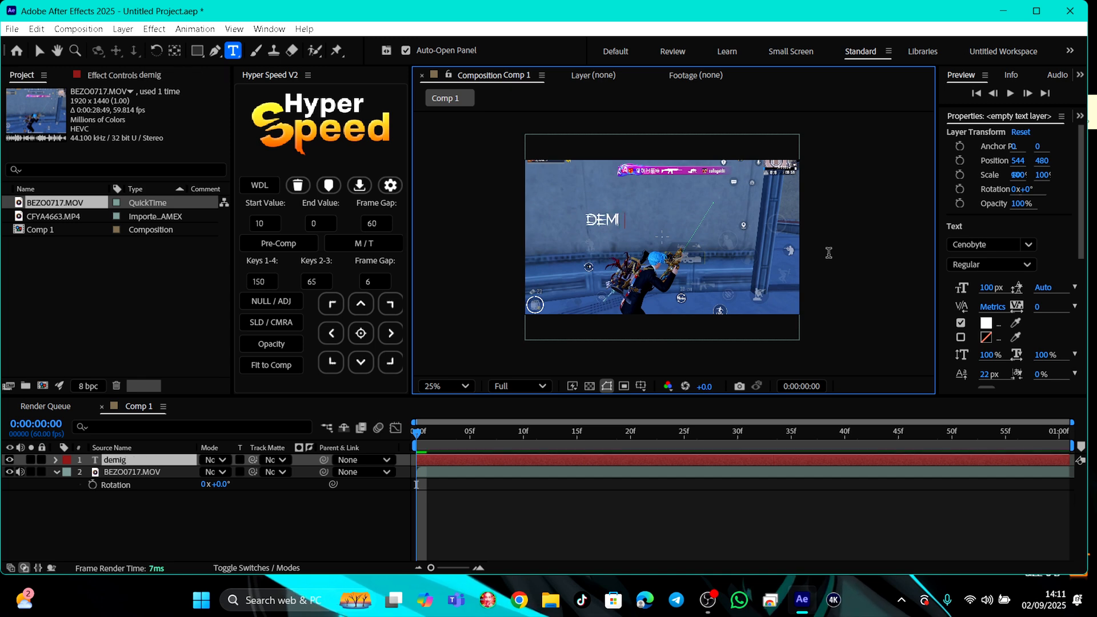
type("od is op")
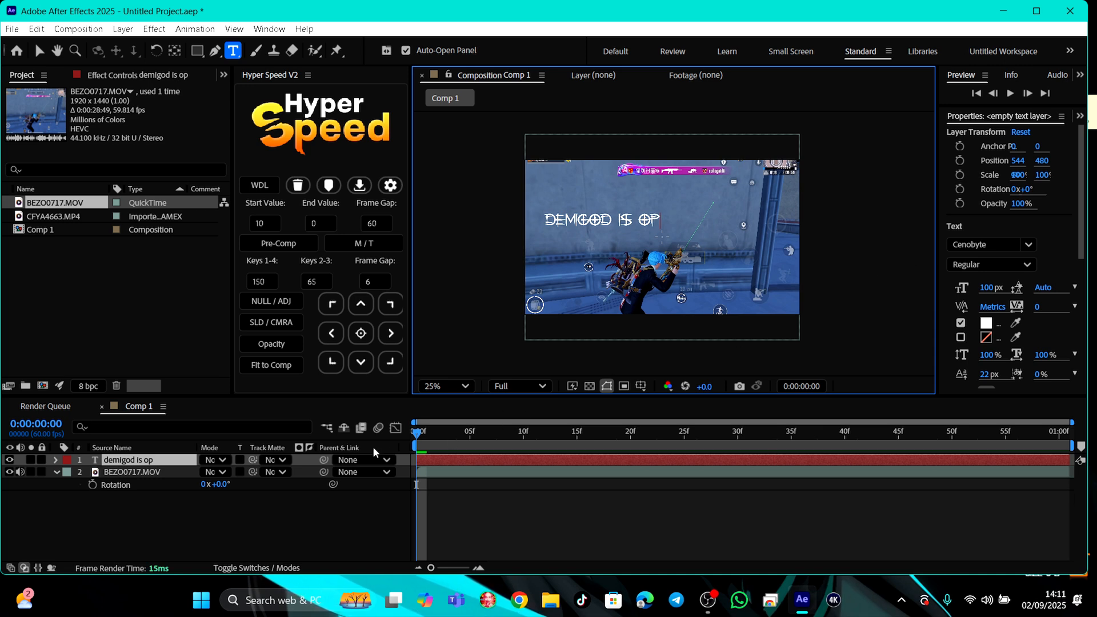
left_click(441, 464)
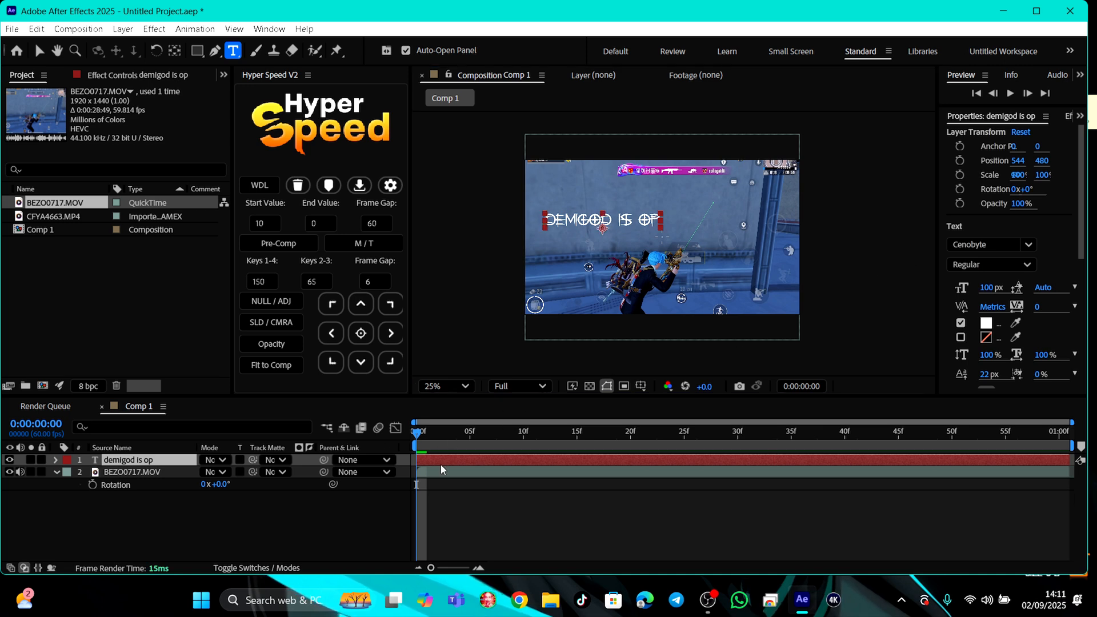
- Move the "demigod is op" text by hand toward the middle of the frame, to about position 924, 636
left_click(39, 51)
left_click_drag(619, 227, 673, 249)
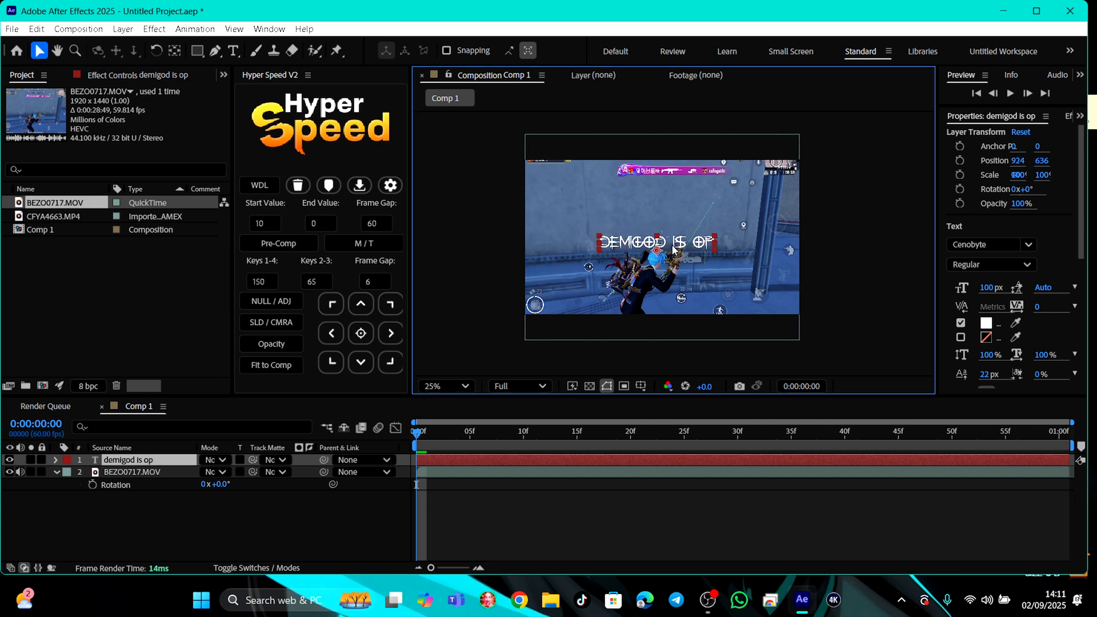
key("Return")
- Show the full Align options and center the "demigod is op" text horizontally and vertically in the composition
left_click(1080, 75)
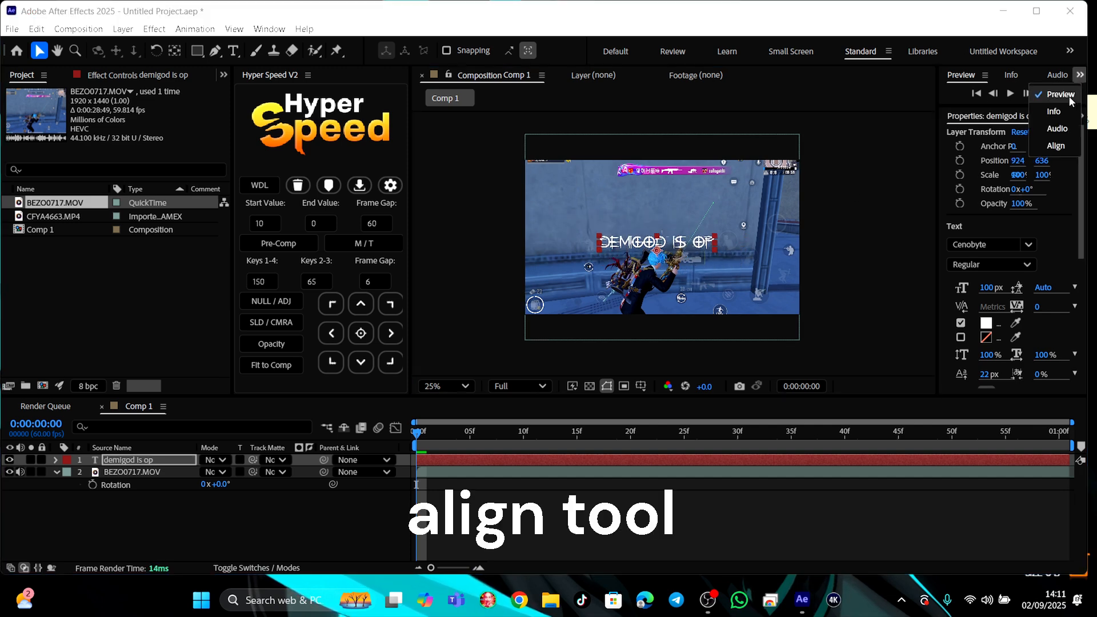
left_click(1056, 145)
left_click_drag(1013, 105, 1012, 196)
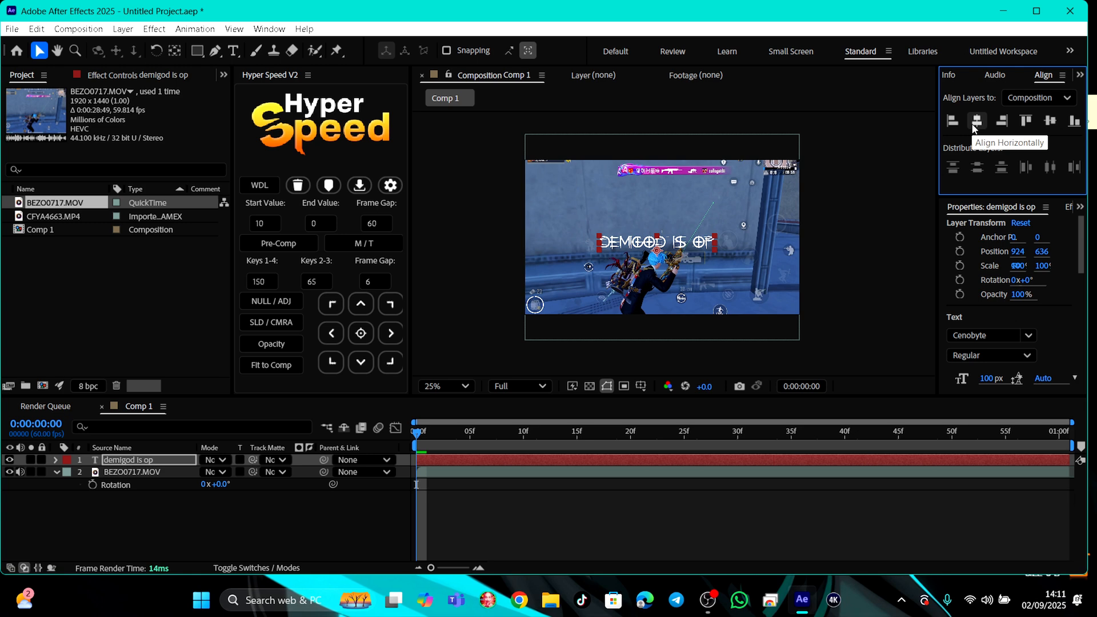
left_click(977, 121)
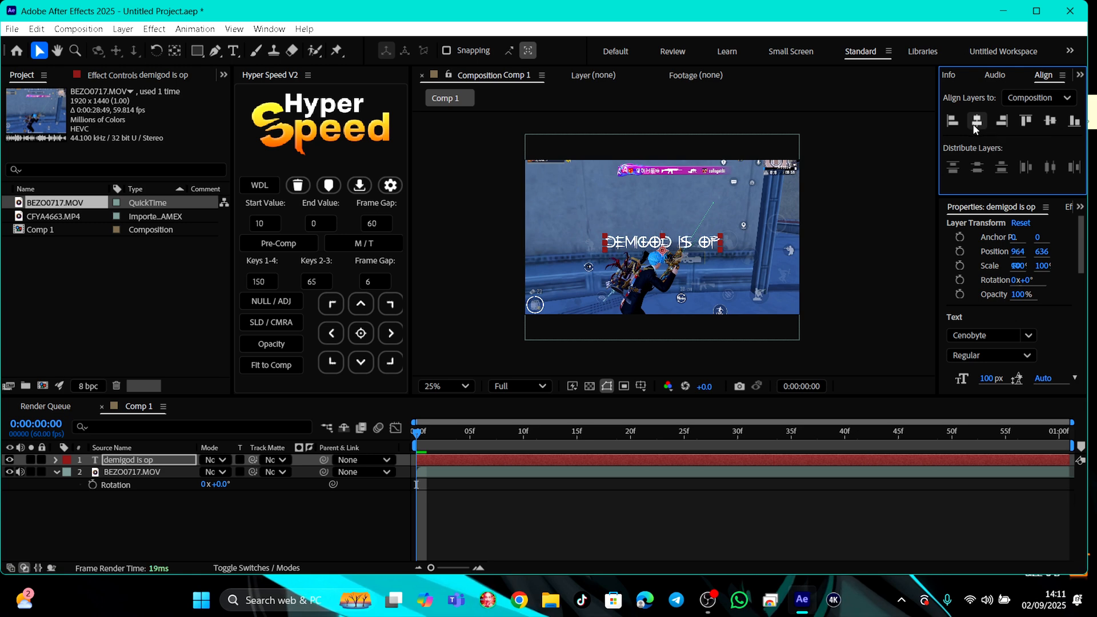
left_click(1051, 121)
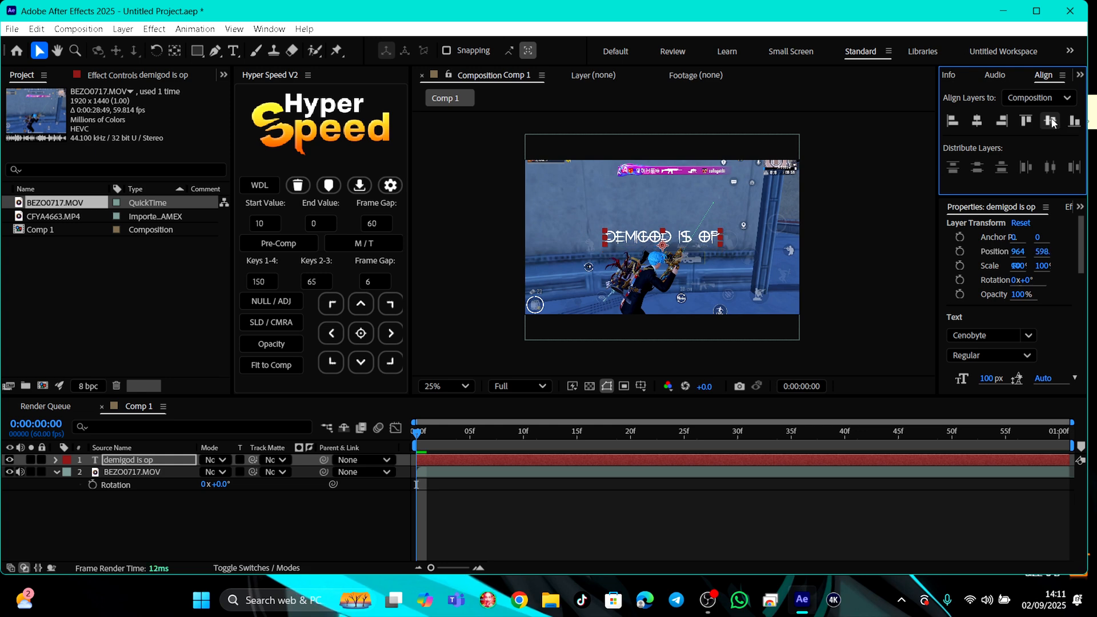
- Try moving the text to the frame's lower-left corner and re-centering it with vertical and horizontal alignment
left_click_drag(693, 241, 587, 327)
left_click(1051, 121)
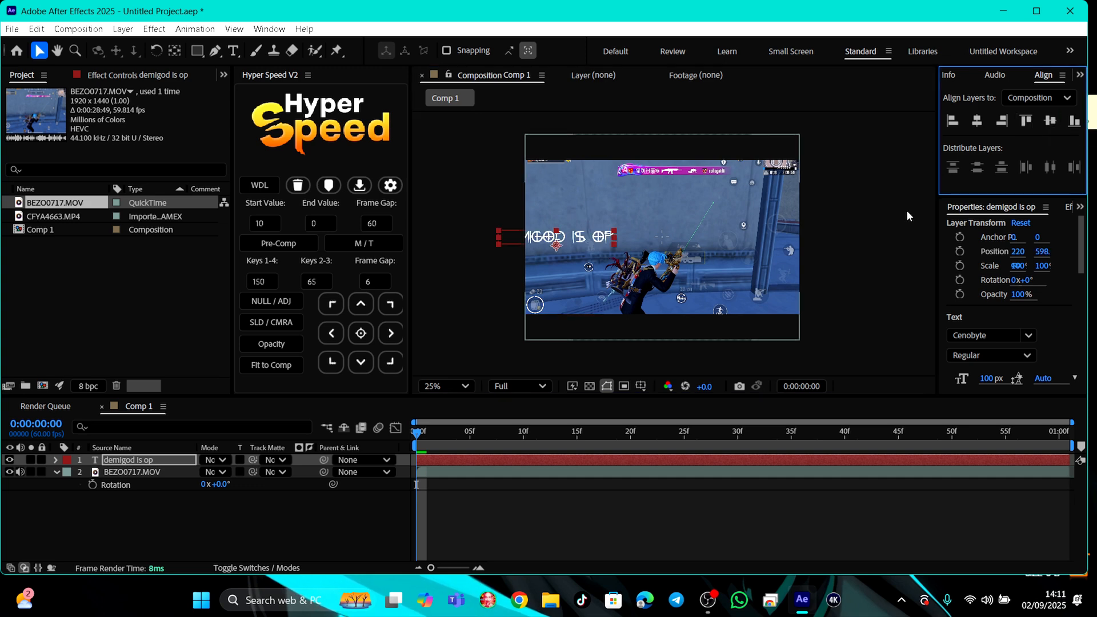
left_click(979, 121)
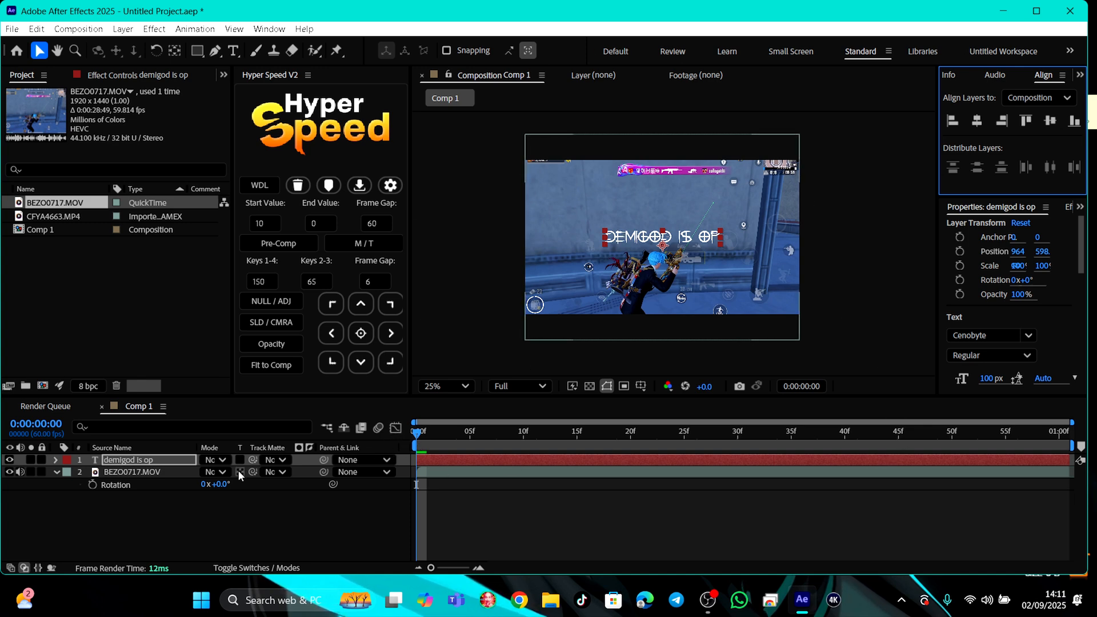
left_click(50, 473)
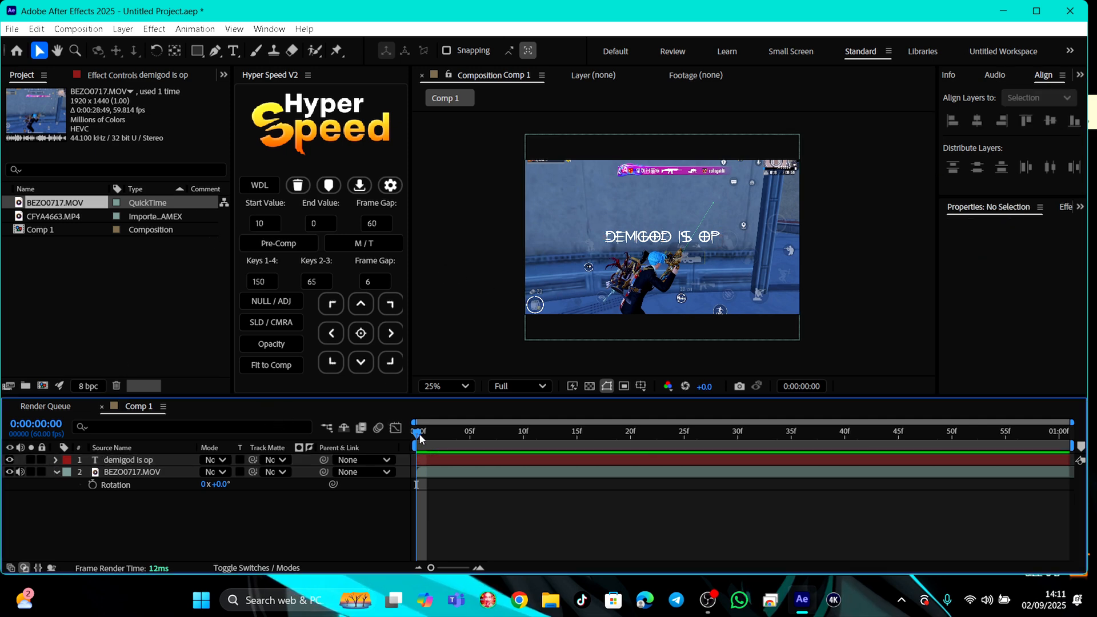
mouse_move(419, 438)
left_mouse_down()
mouse_move(646, 480)
mouse_move(425, 487)
mouse_move(421, 458)
left_mouse_up()
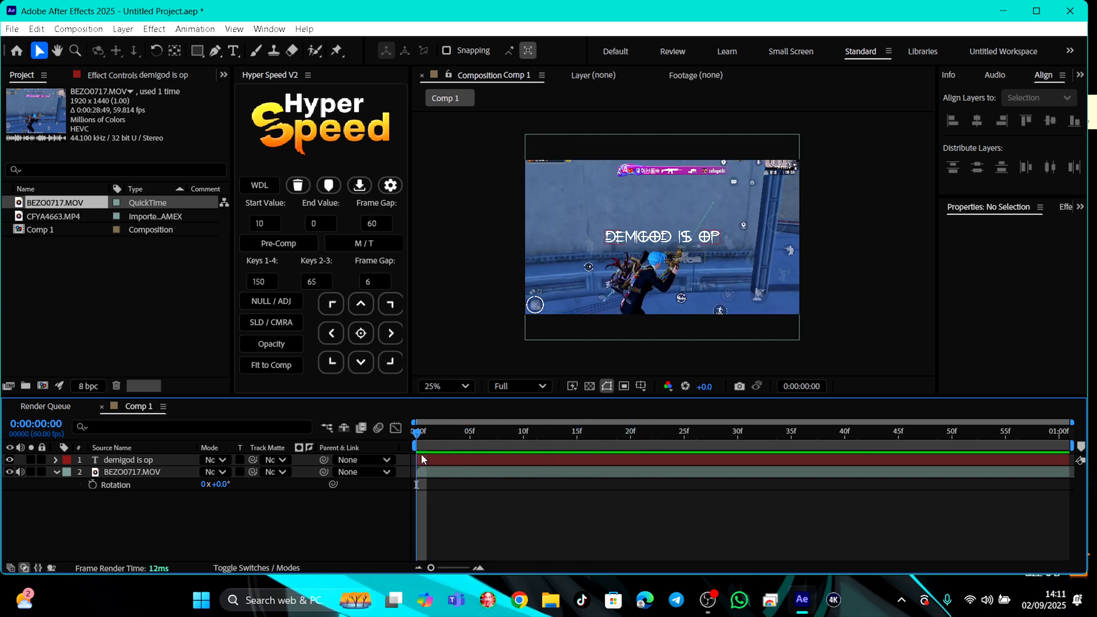